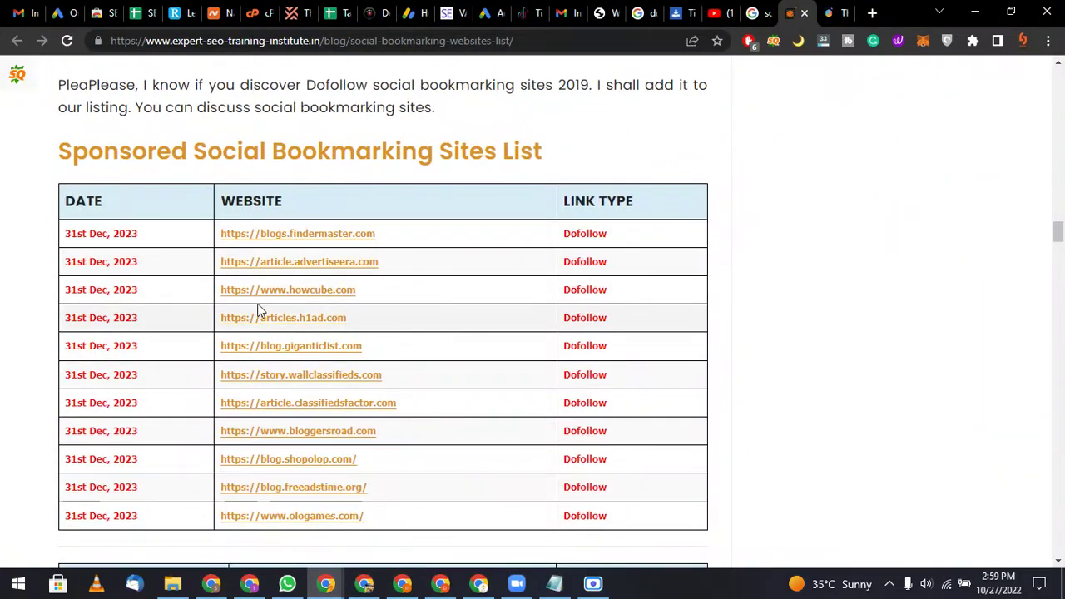
Examine the sponsored and dofollow social bookmarking site lists on the expert-seo-training-institute.in page
triple_click(91, 162)
scroll(751, 167, "down", 8)
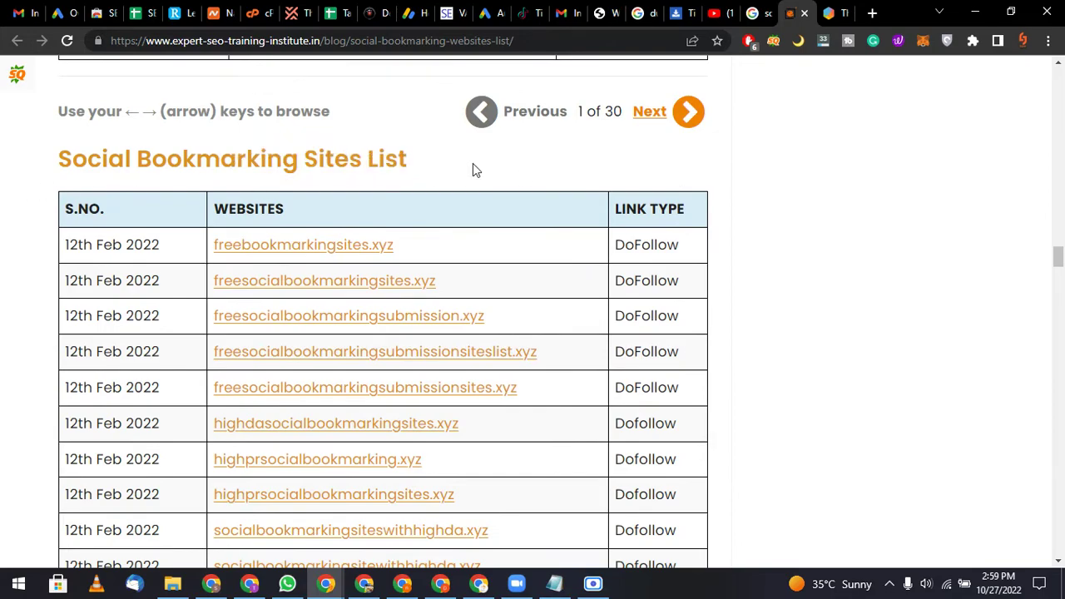
scroll(471, 169, "down", 4)
scroll(357, 186, "up", 5)
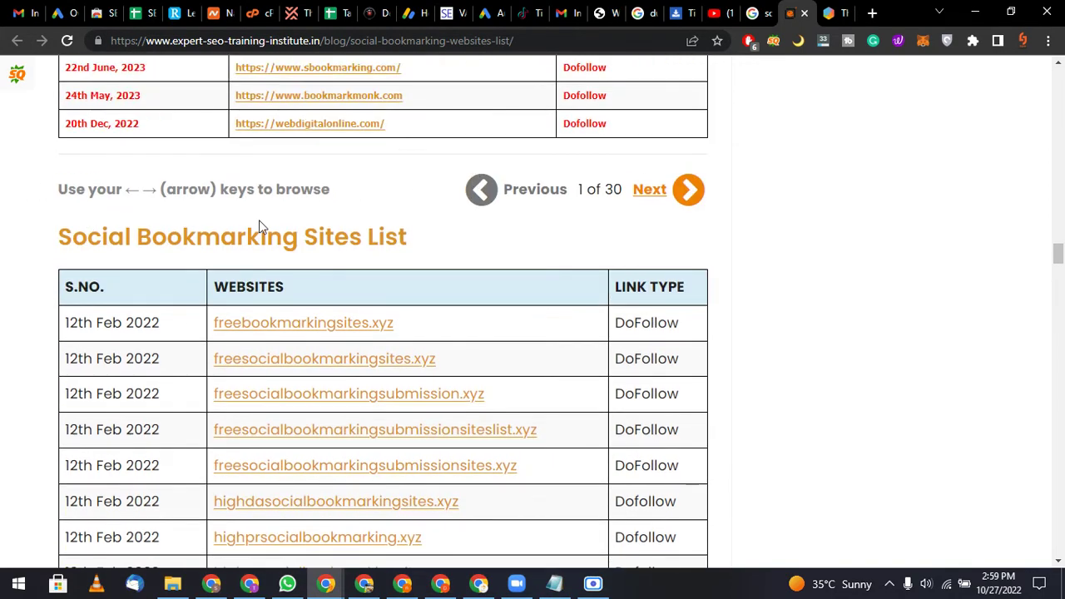
scroll(399, 278, "down", 20)
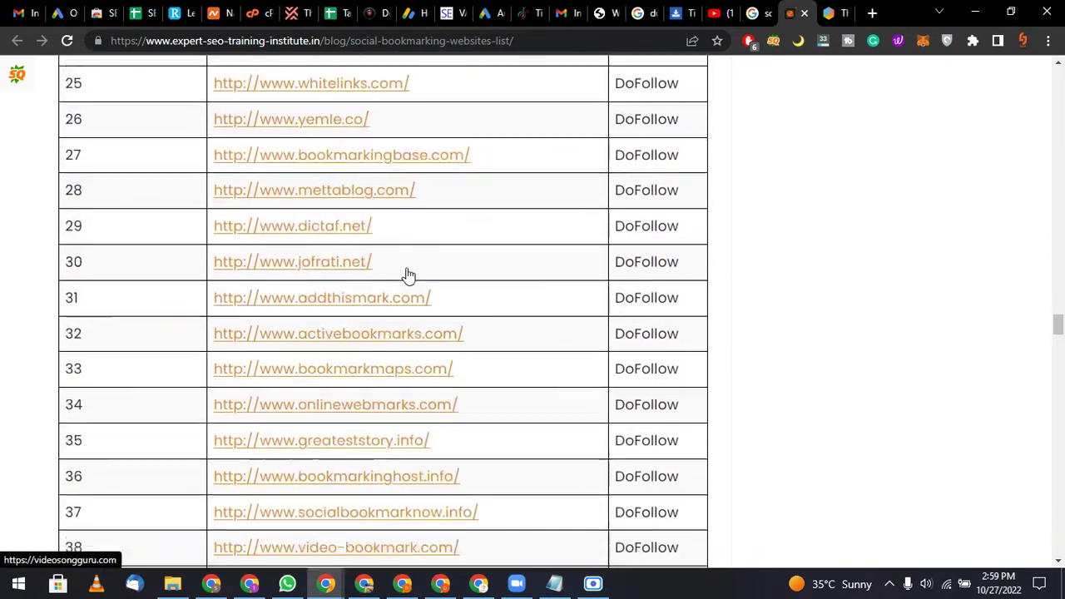
scroll(428, 261, "down", 5)
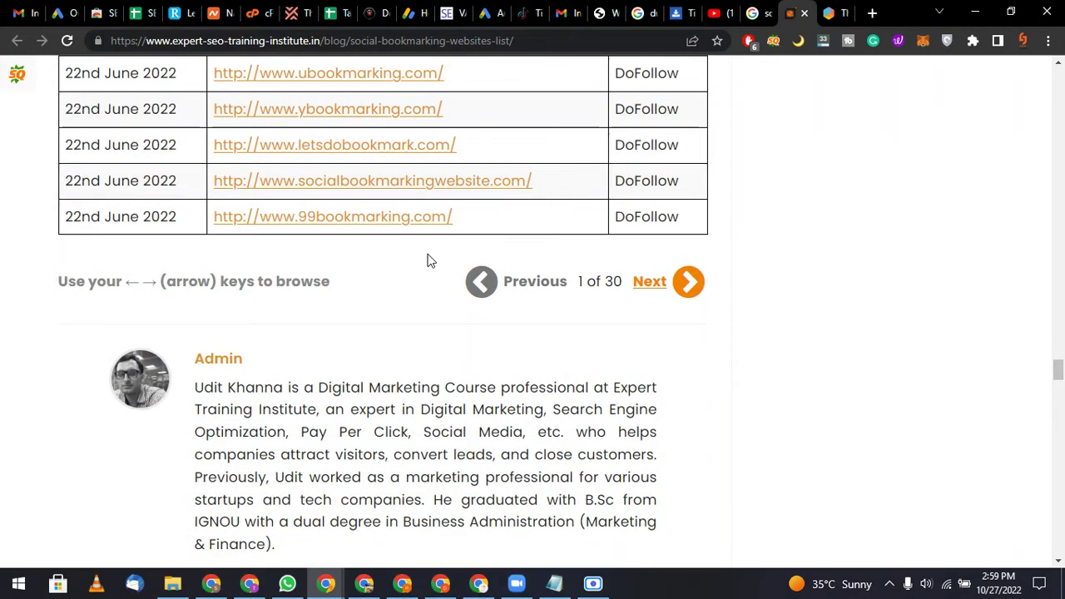
scroll(427, 261, "up", 5)
scroll(430, 259, "up", 20)
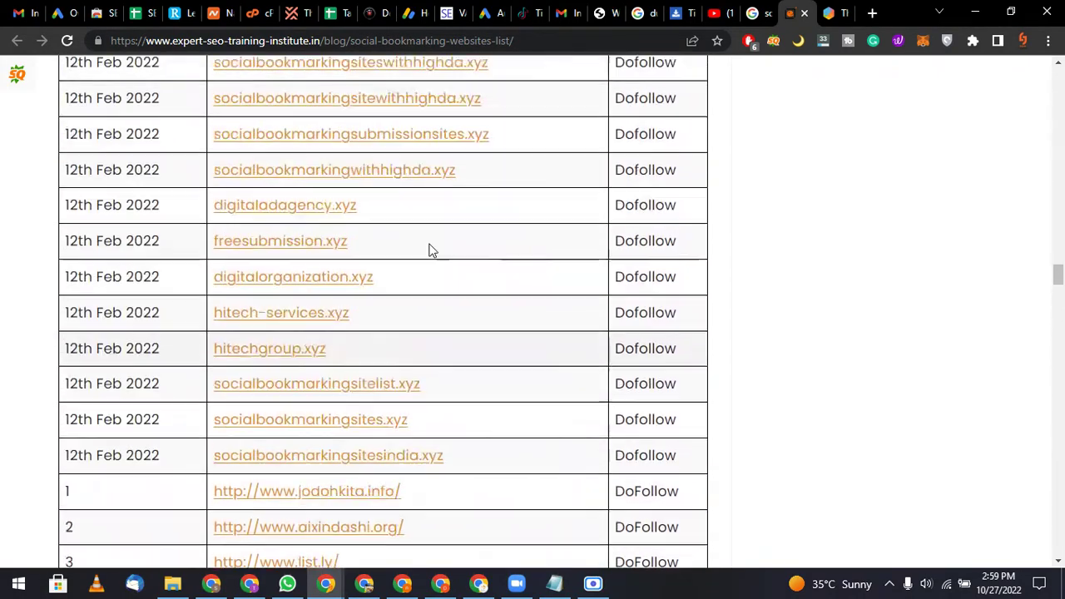
scroll(449, 257, "up", 20)
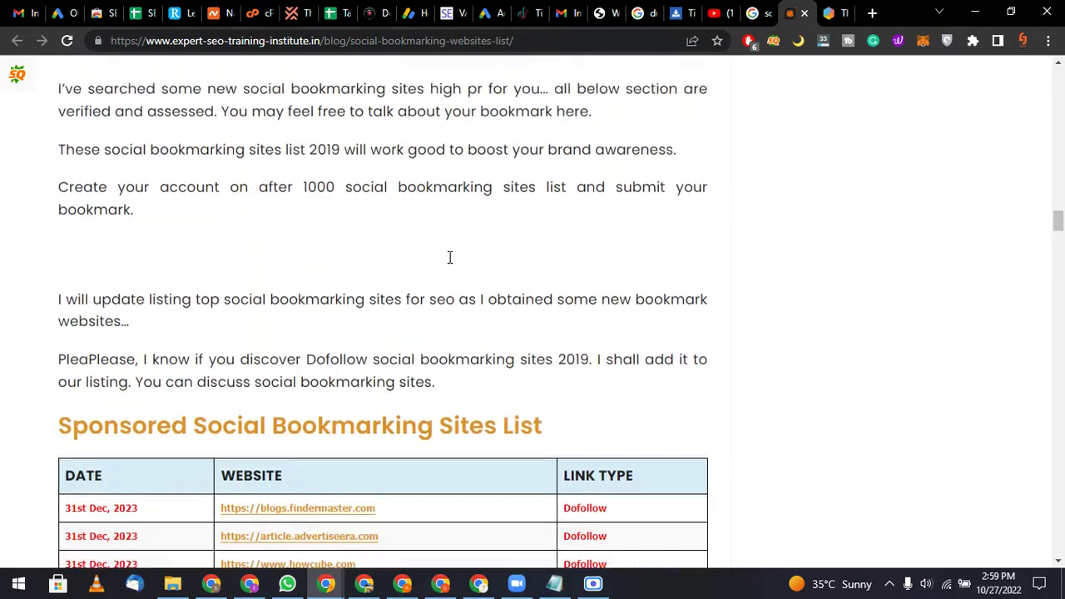
scroll(450, 257, "down", 5)
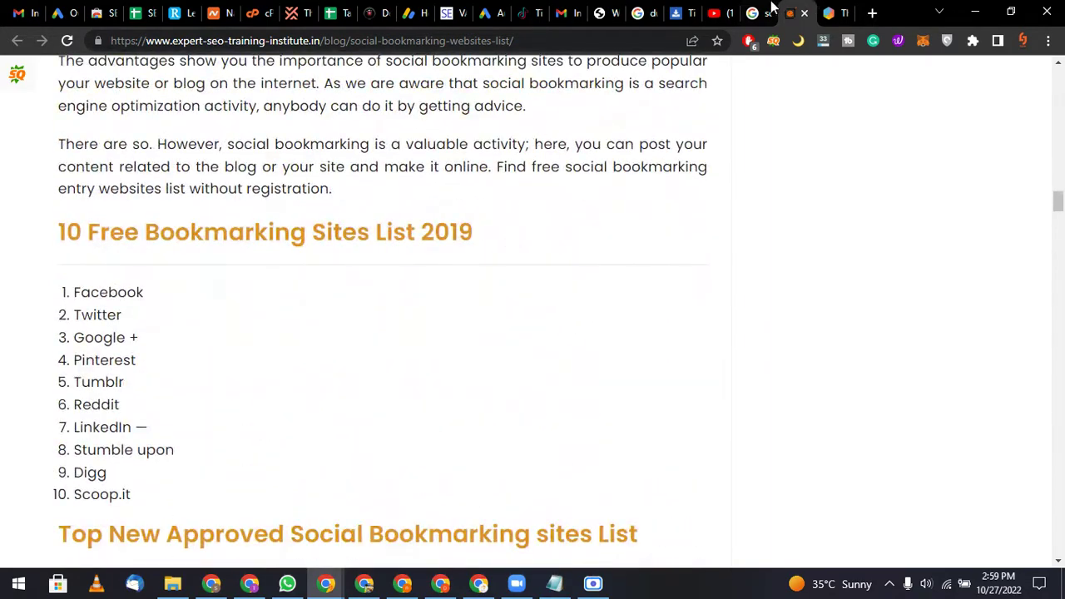
Examine the popular social bookmarking websites section in the Brandwatch article
left_click(848, 8)
scroll(449, 233, "down", 15)
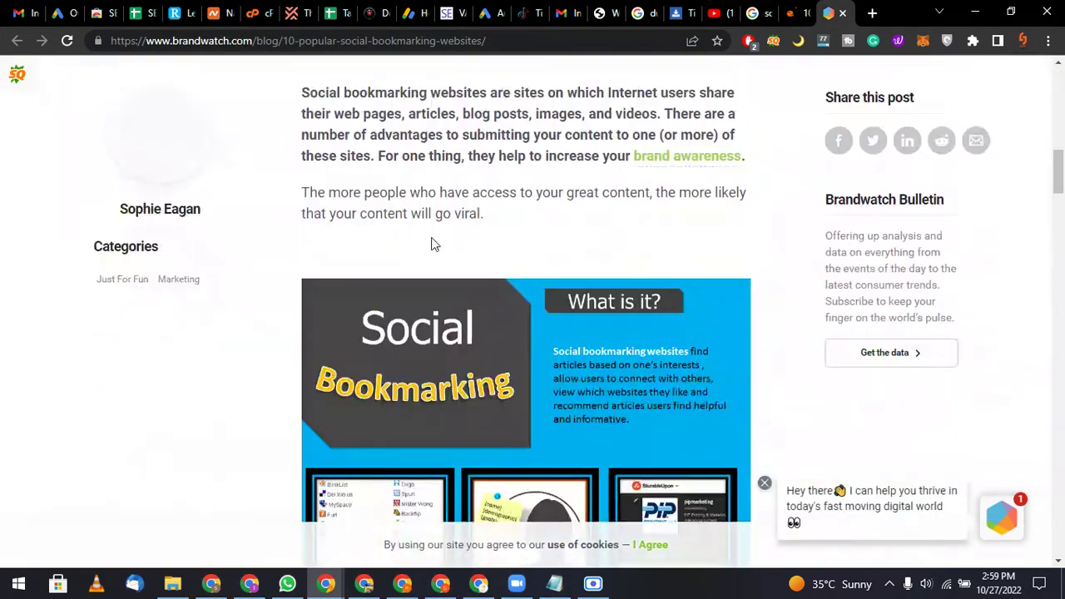
scroll(463, 225, "down", 6)
scroll(485, 207, "up", 4)
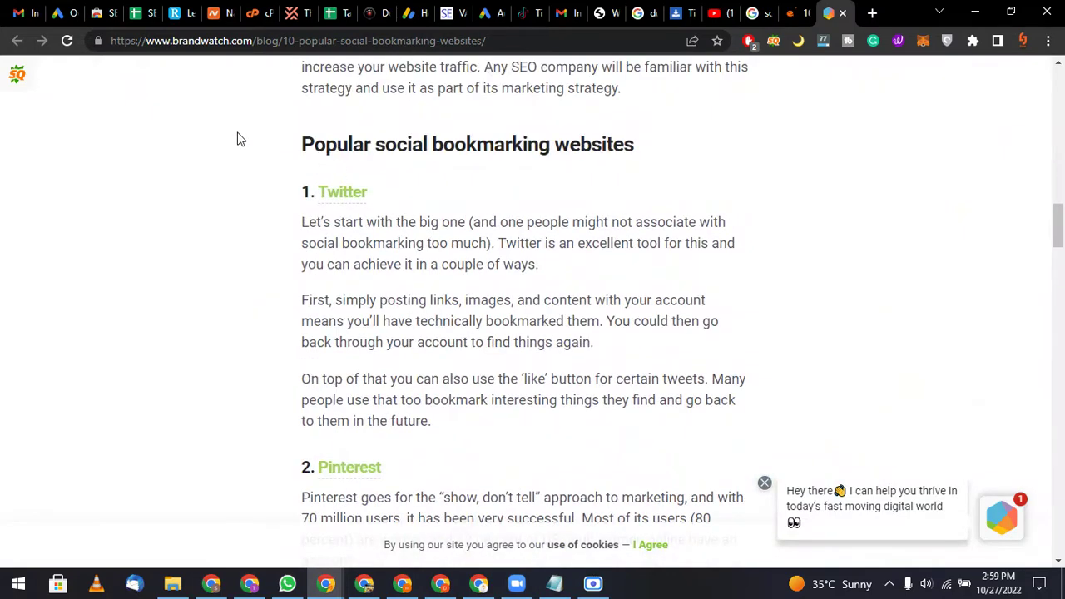
left_click_drag(240, 139, 653, 124)
scroll(366, 385, "down", 2)
Copy the Pinterest name from the article and open pinterest.com in a new tab
left_click_drag(425, 312, 325, 310)
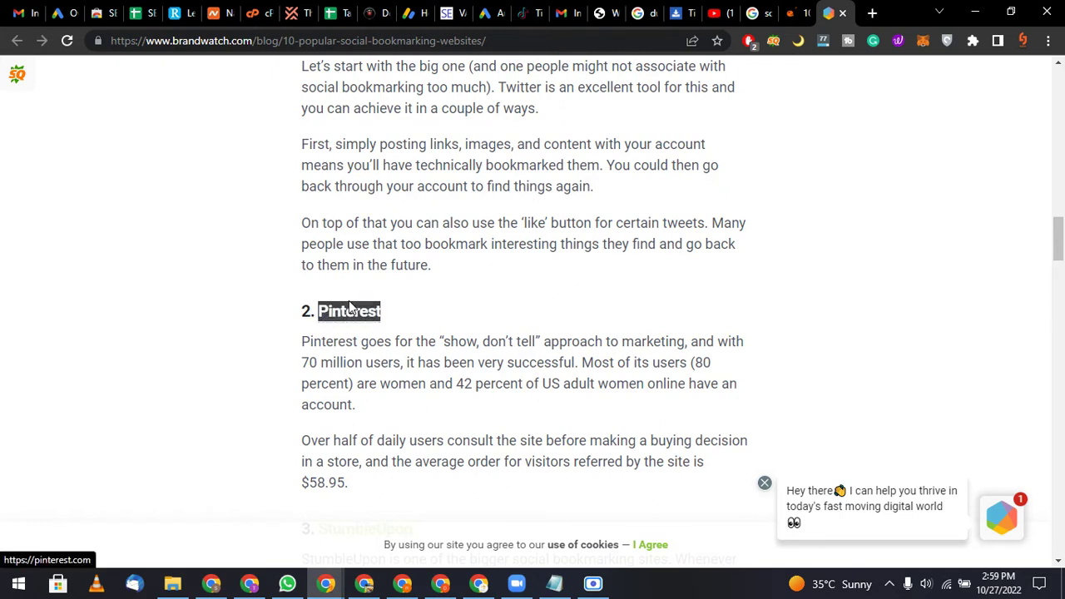
key("ctrl+c")
key("ctrl+t")
key("ctrl+v")
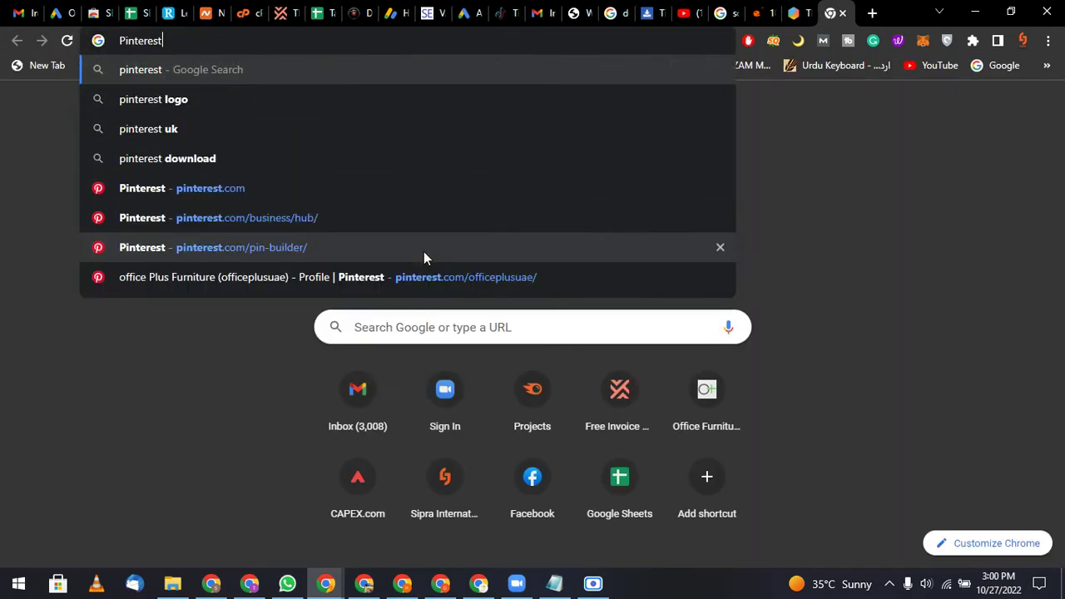
left_click(586, 186)
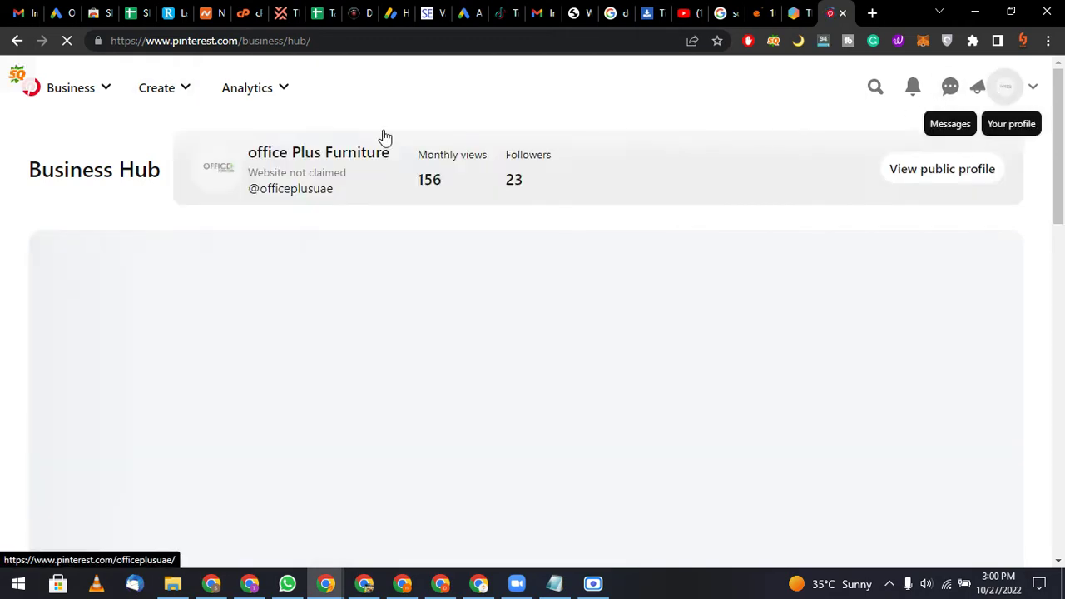
Create a new Pin and upload the image "WhatsApp Image 2022-10-26 at 7.21.25 PM" from Downloads
left_click(170, 99)
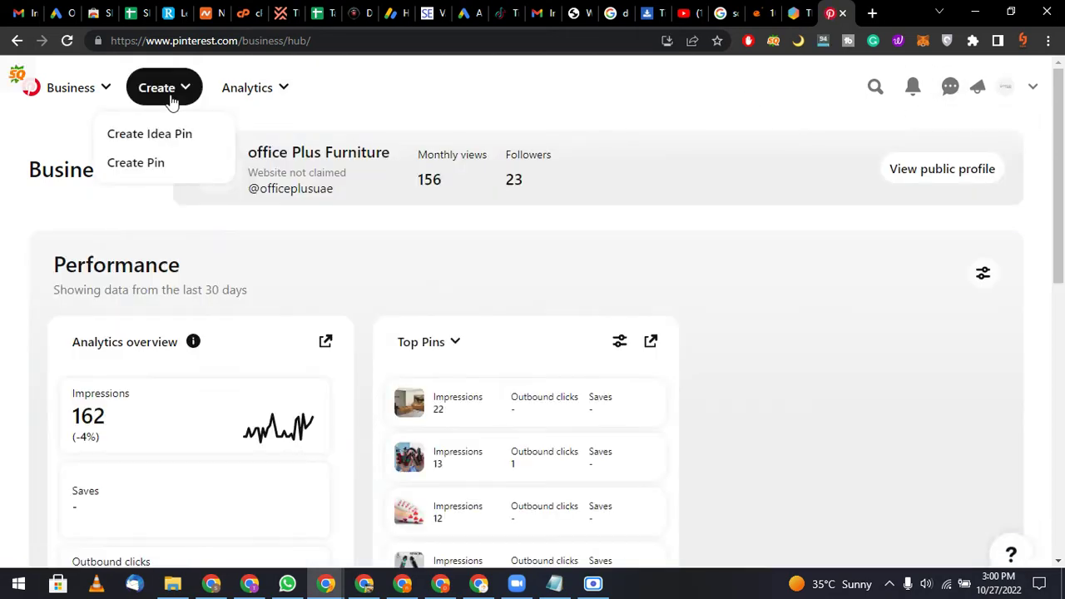
left_click(163, 164)
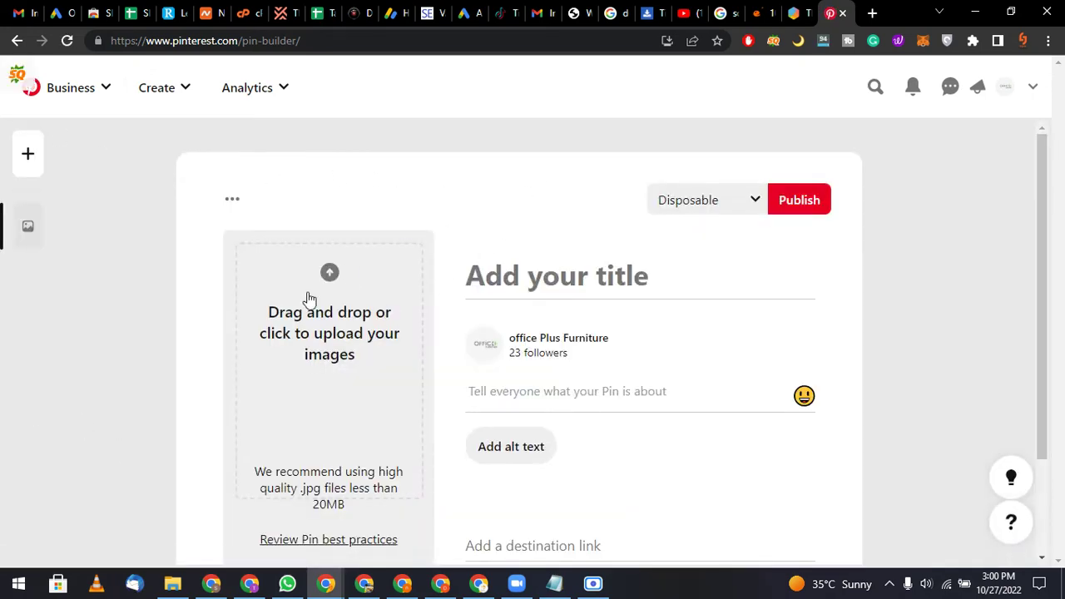
left_click(335, 296)
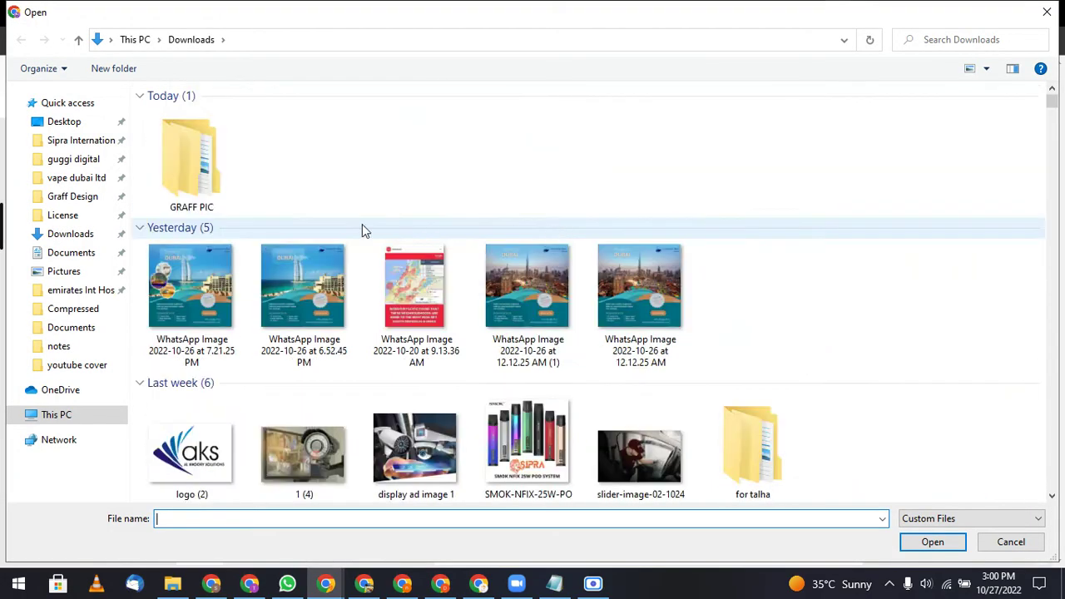
double_click(209, 291)
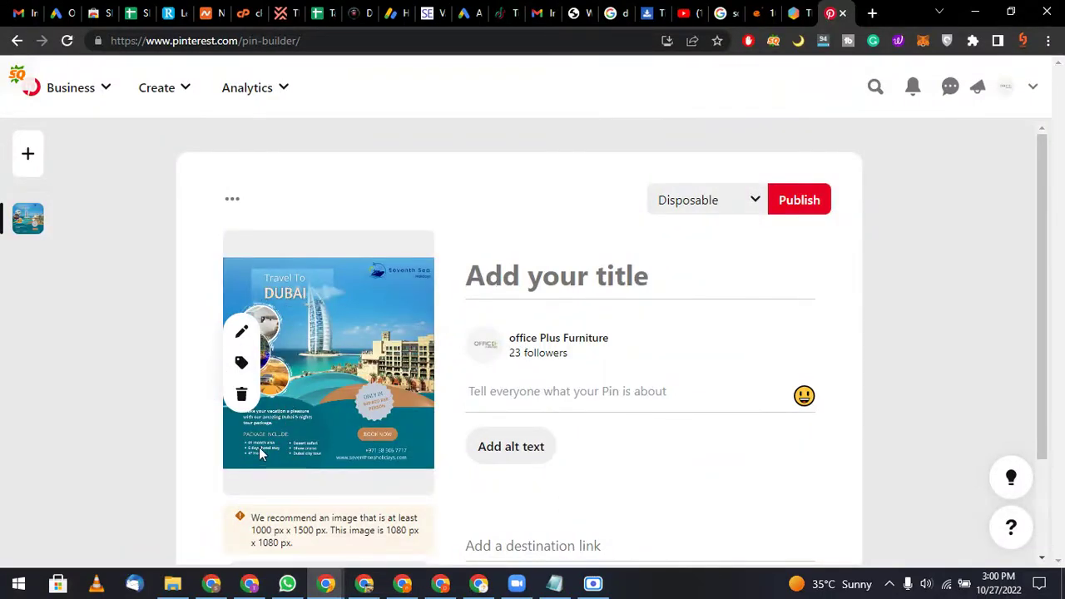
Open magical-dubai.com in a new tab and copy its web address
left_click(487, 285)
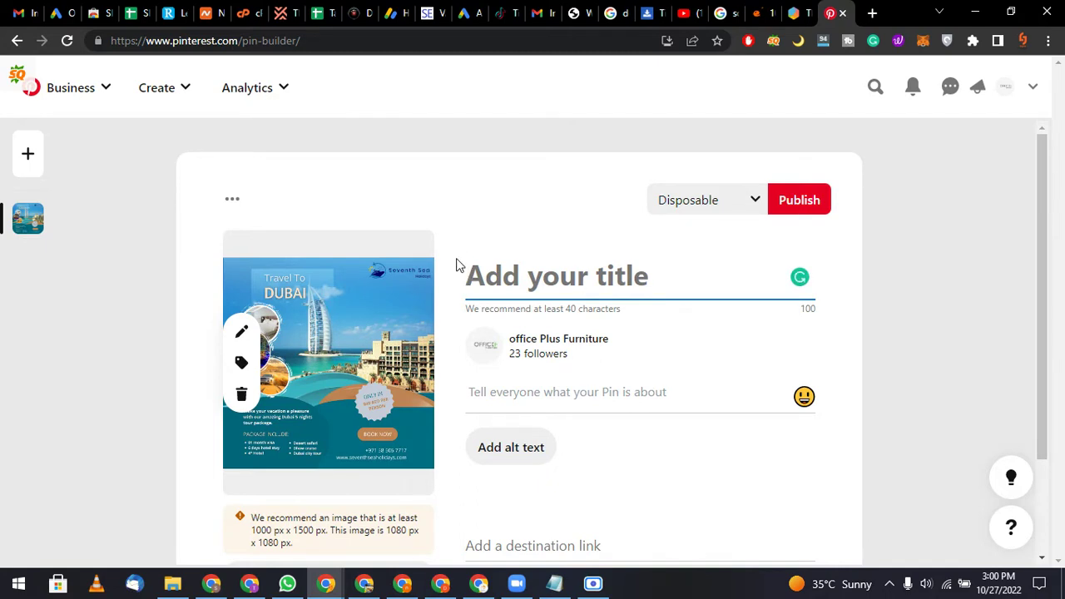
left_click(871, 14)
type("magic")
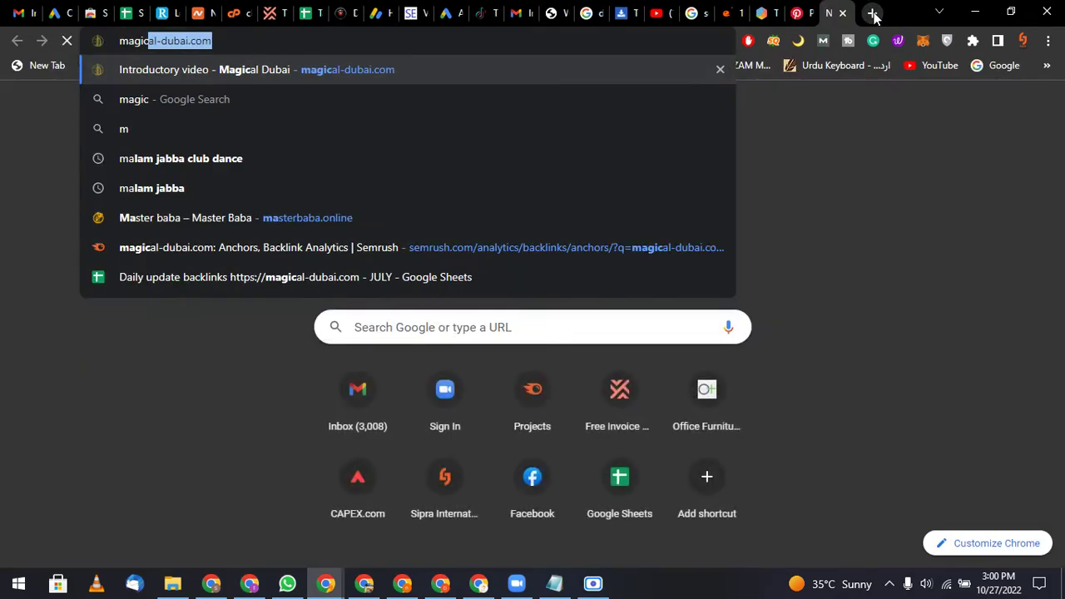
key("Return")
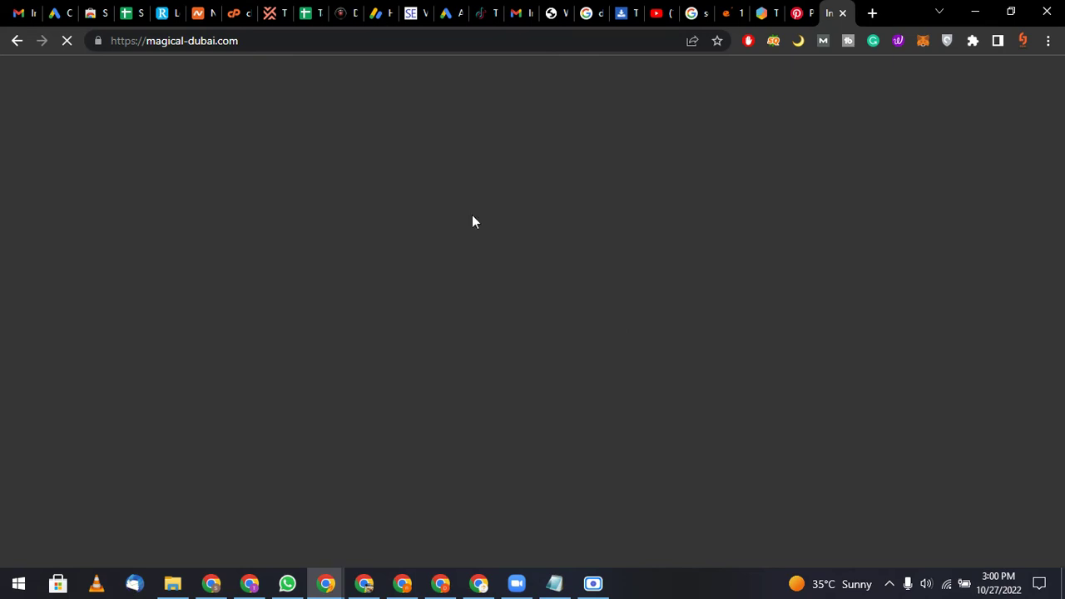
left_click(269, 49)
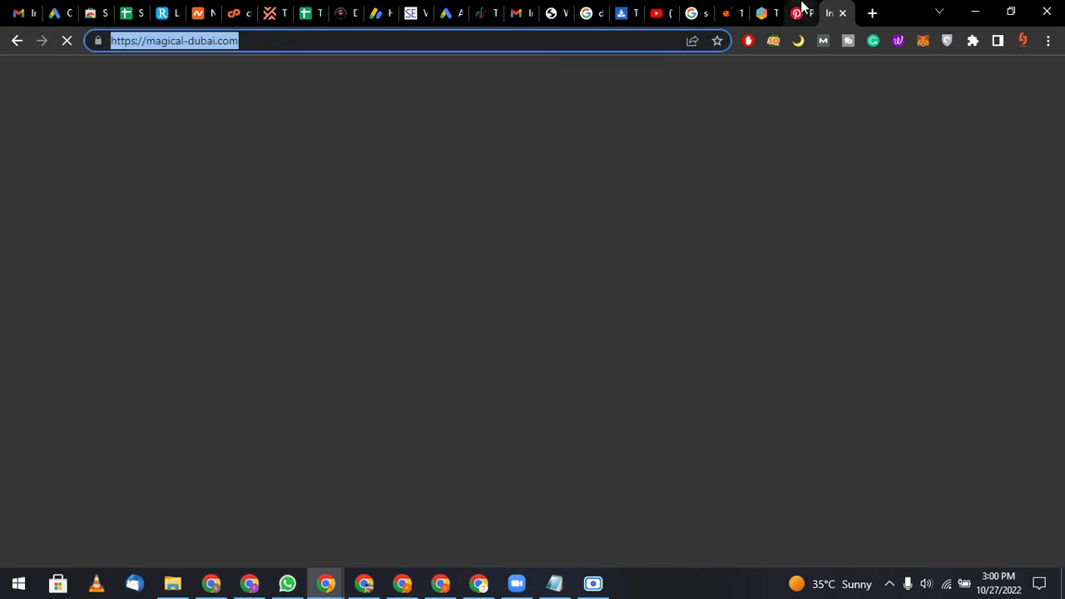
left_click(801, 8)
scroll(587, 410, "down", 2)
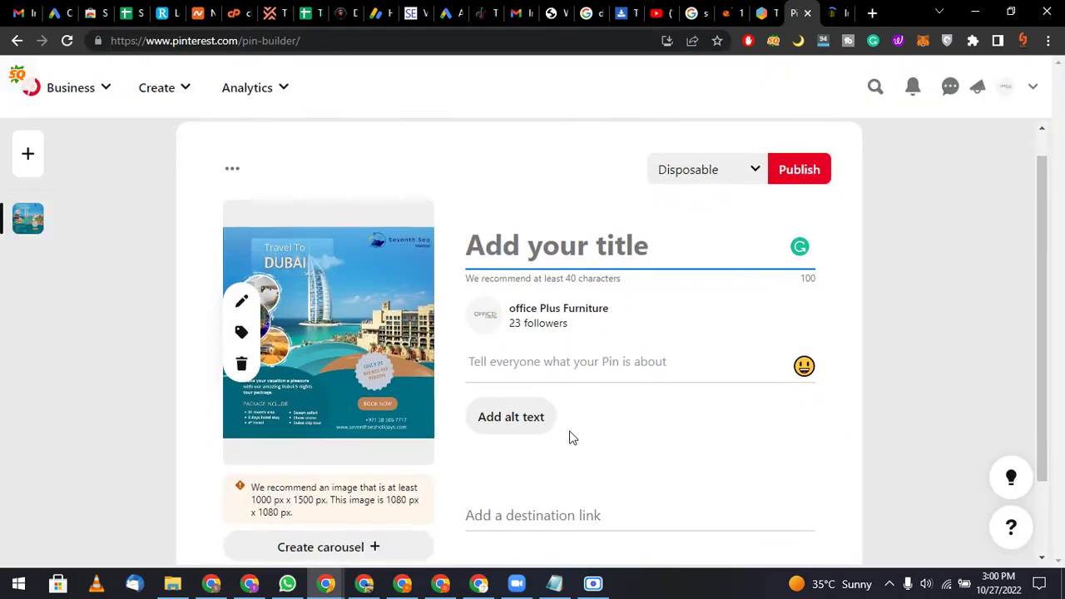
left_click(572, 418)
key("ctrl+v")
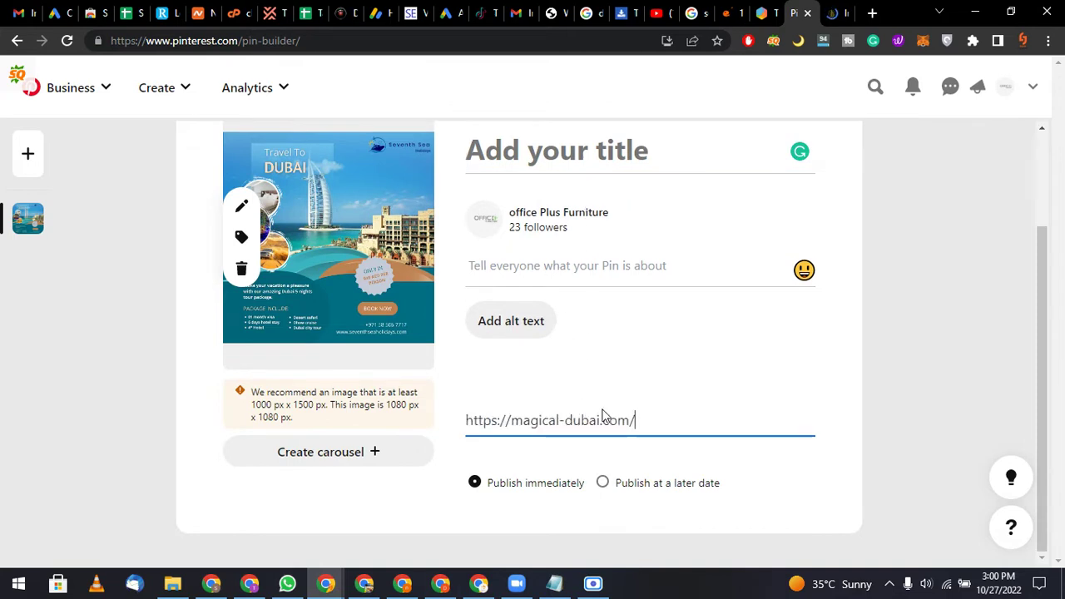
left_click_drag(602, 413, 466, 417)
left_click_drag(467, 418, 635, 419)
left_click(631, 418)
Enter "Desert Safari Dubai" as the Pin's title
left_click(609, 150)
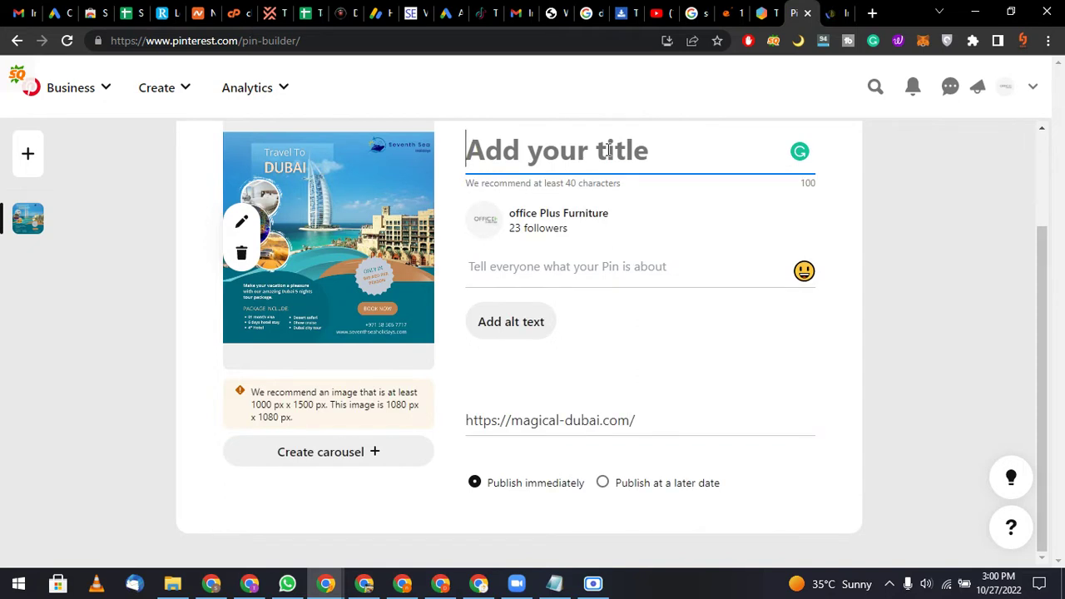
type("Desert ")
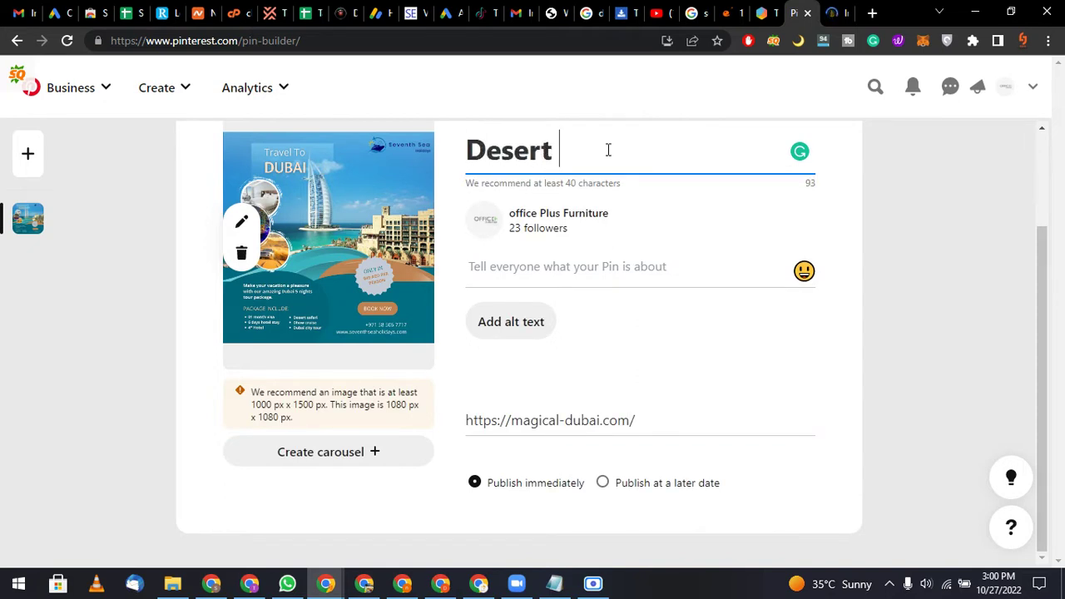
type("Safari ")
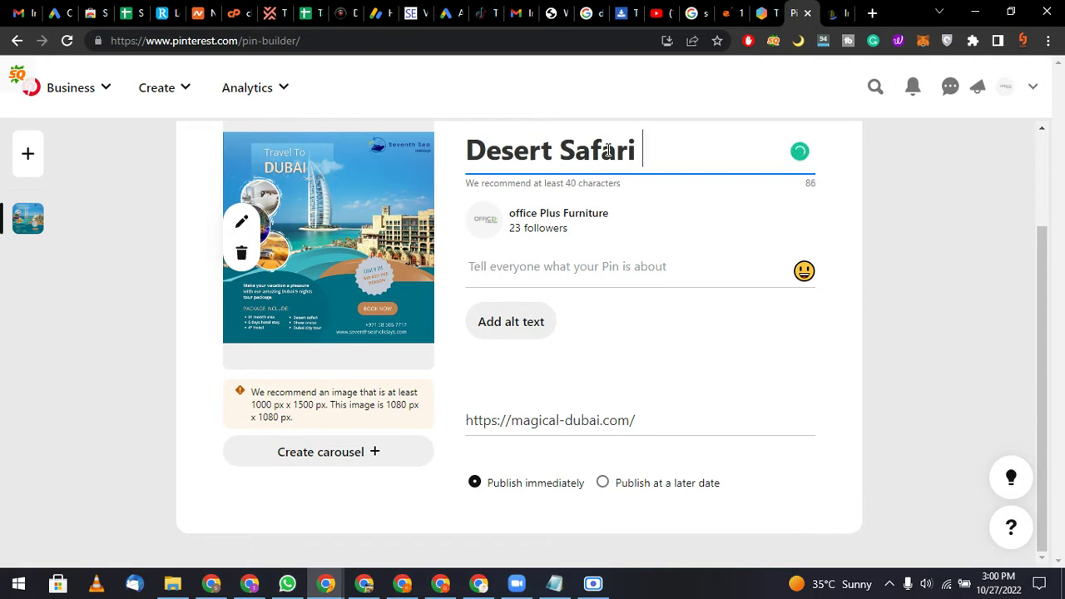
type("Dubai")
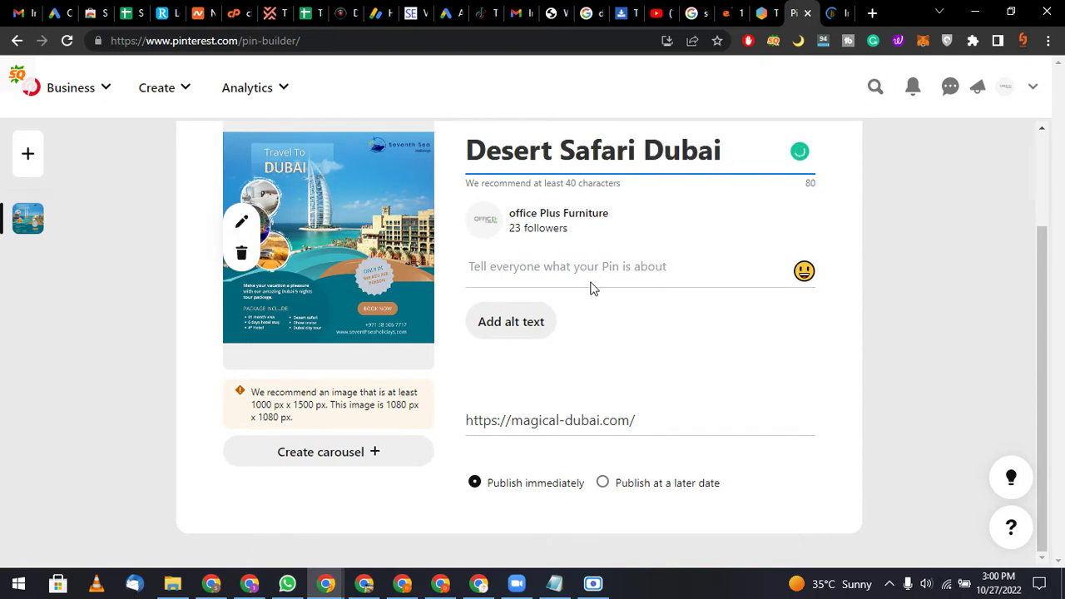
Look through the Magical Dubai home page for text that suits the Pin's description
left_click(593, 281)
left_click(832, 12)
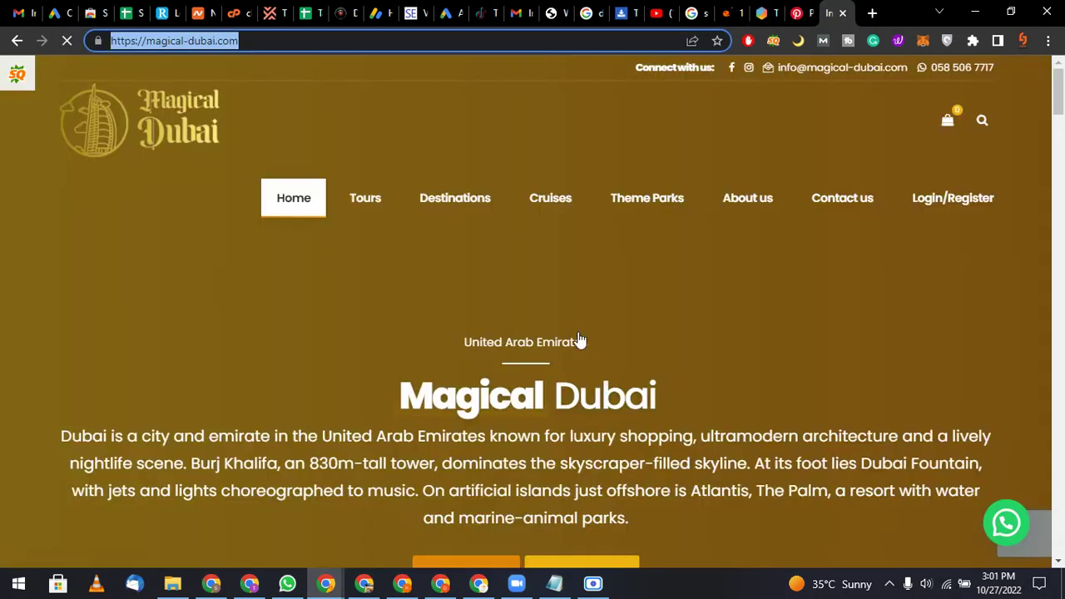
scroll(580, 341, "down", 2)
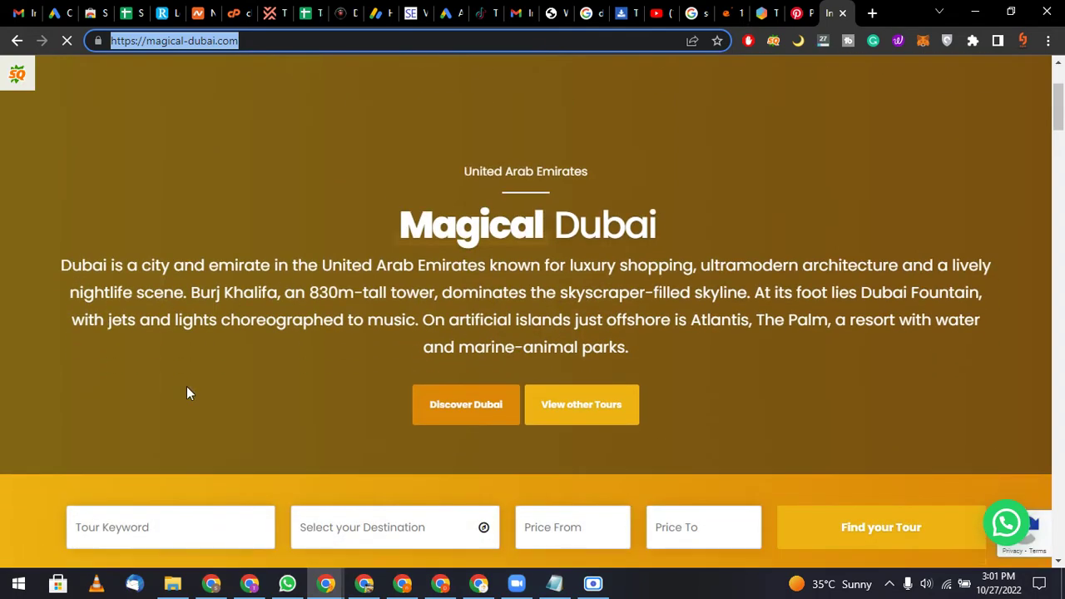
scroll(186, 387, "down", 8)
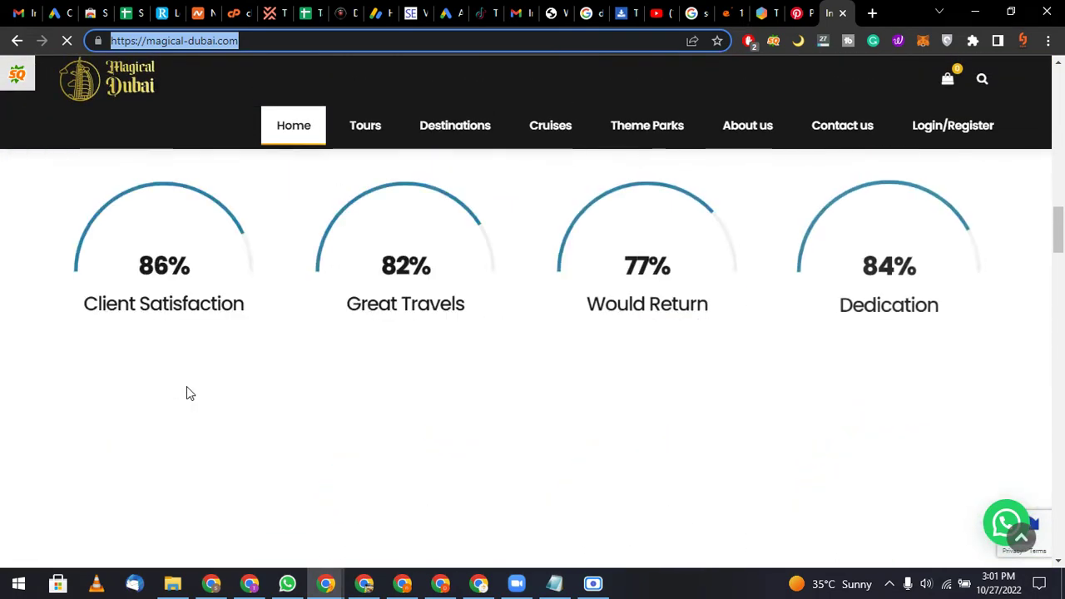
scroll(187, 387, "down", 10)
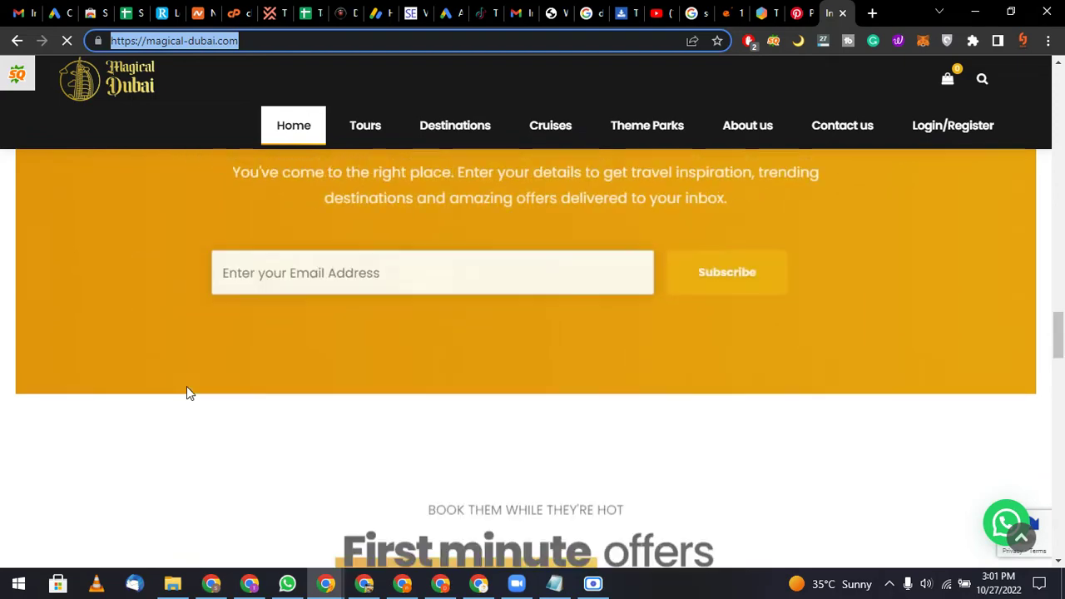
scroll(297, 395, "down", 8)
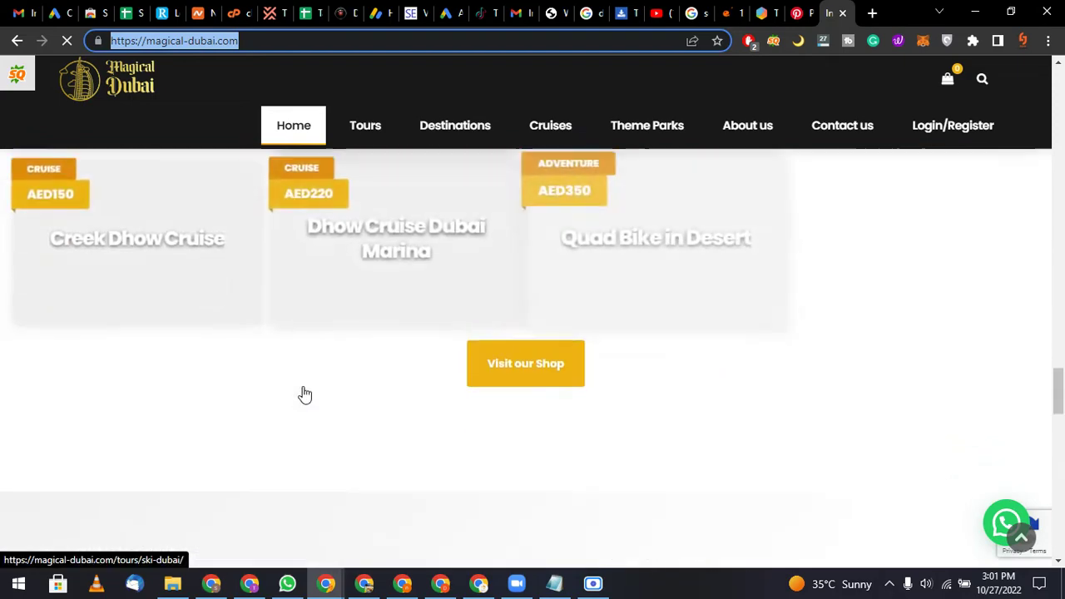
scroll(304, 394, "down", 8)
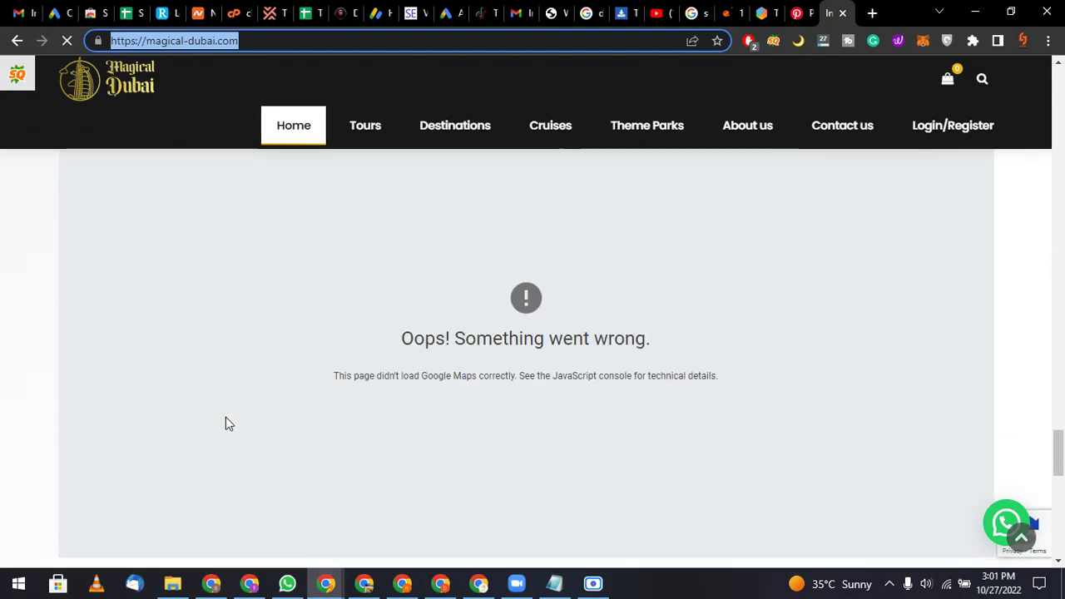
scroll(225, 417, "down", 10)
left_click_drag(1059, 516, 1061, 110)
scroll(546, 343, "down", 9)
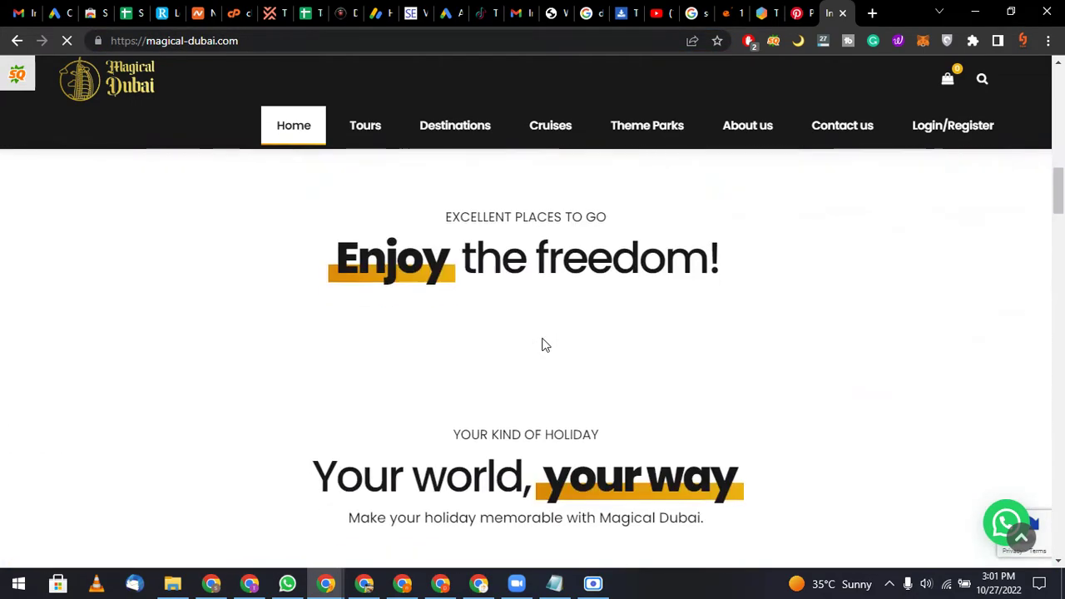
scroll(542, 344, "down", 5)
scroll(541, 344, "up", 10)
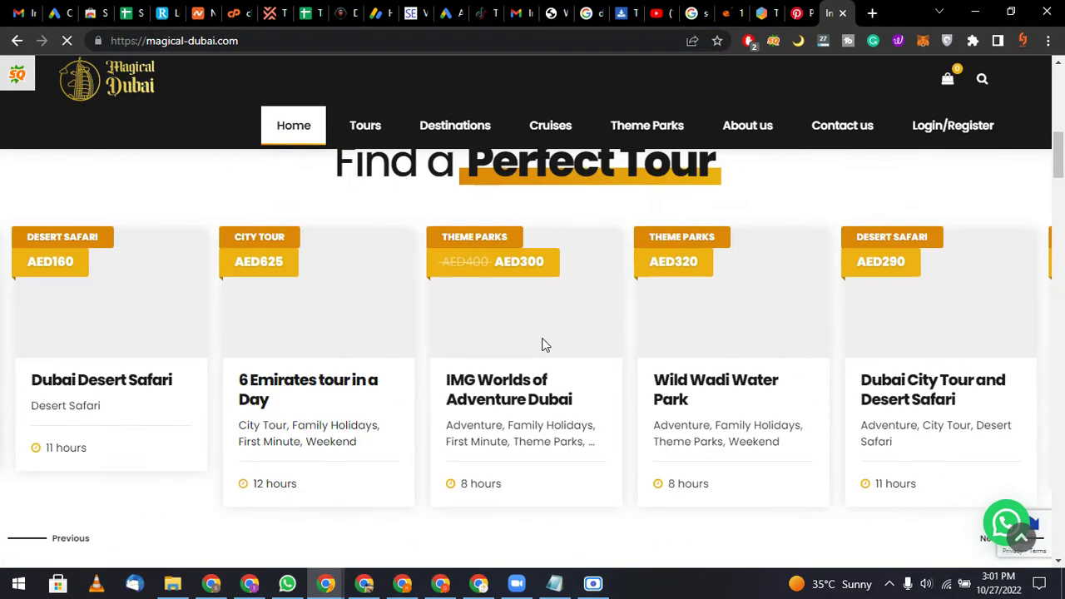
scroll(541, 345, "up", 10)
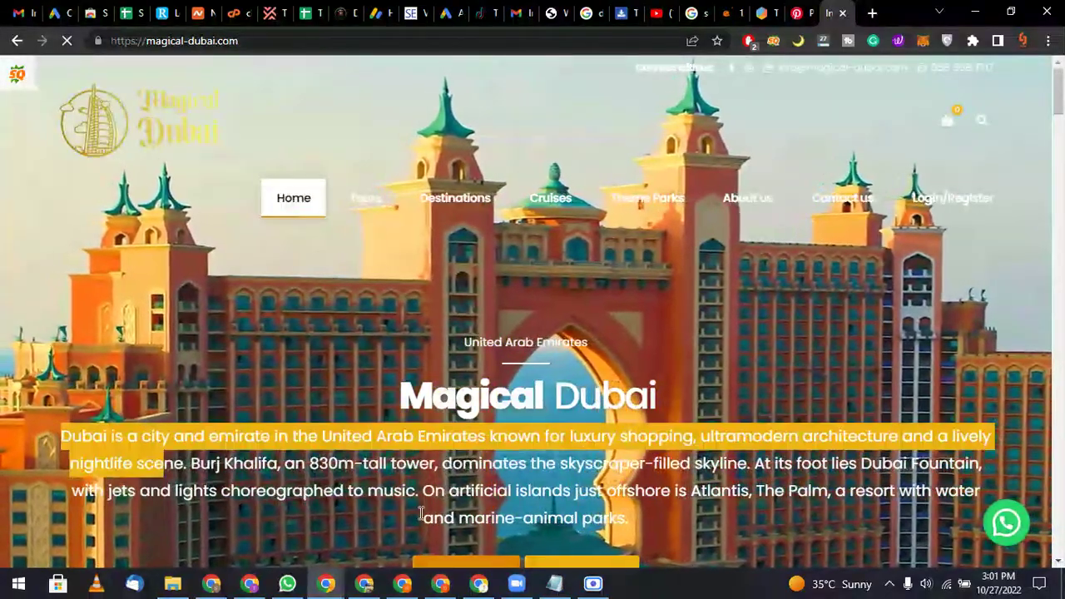
Copy the introductory paragraph about Dubai from the Magical Dubai home page into the Pin's description
left_click_drag(422, 513, 624, 485)
key("ctrl+c")
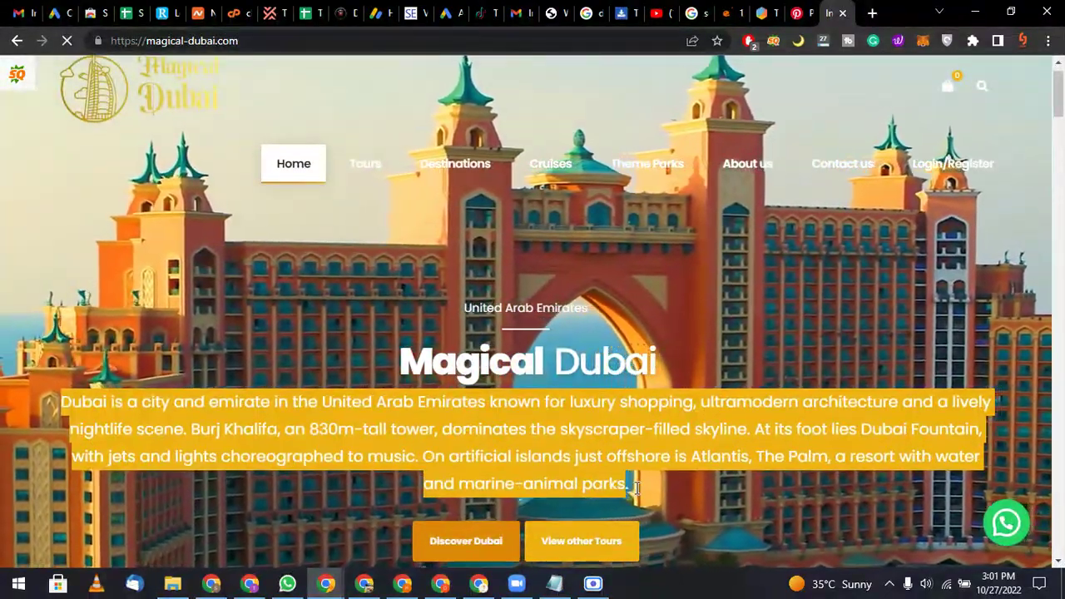
left_click(796, 13)
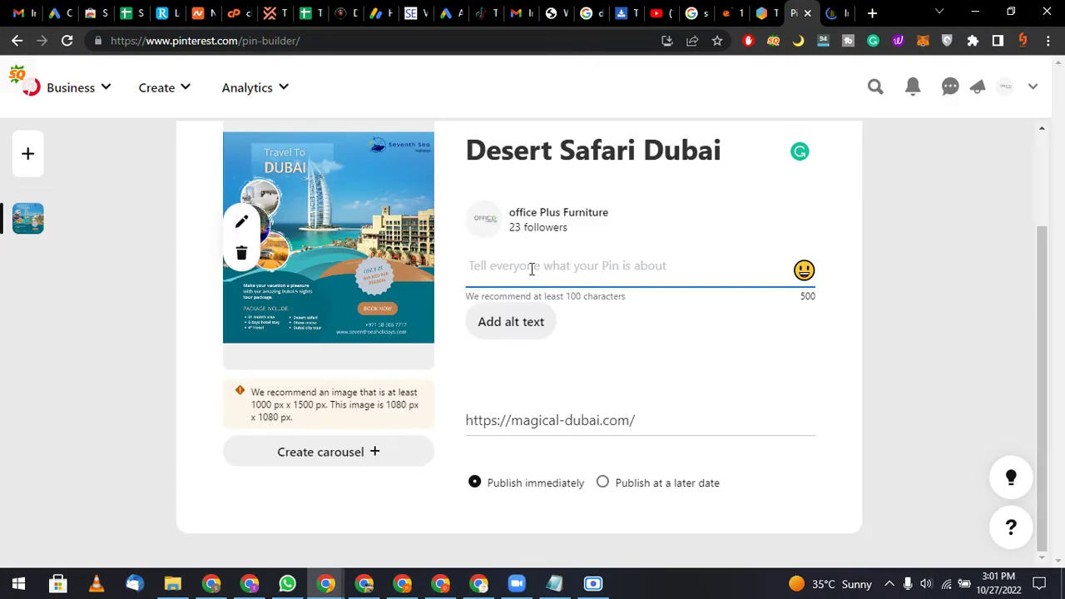
key("ctrl+v")
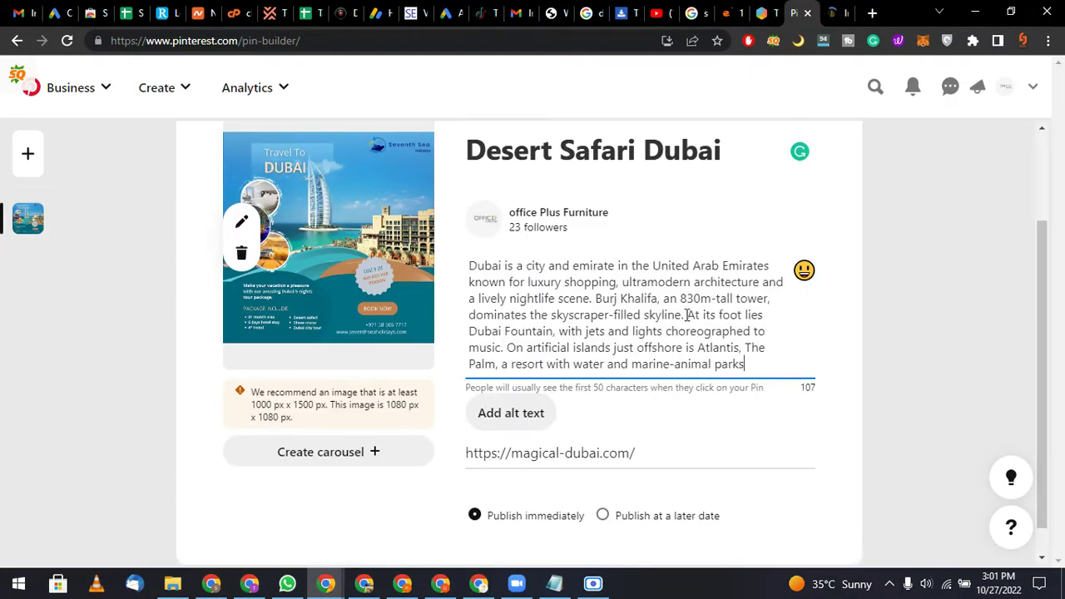
Shorten the Pin's description by deleting everything from "At its foot lies Dubai Fountain" to the end
left_click_drag(687, 315, 770, 366)
key("BackSpace")
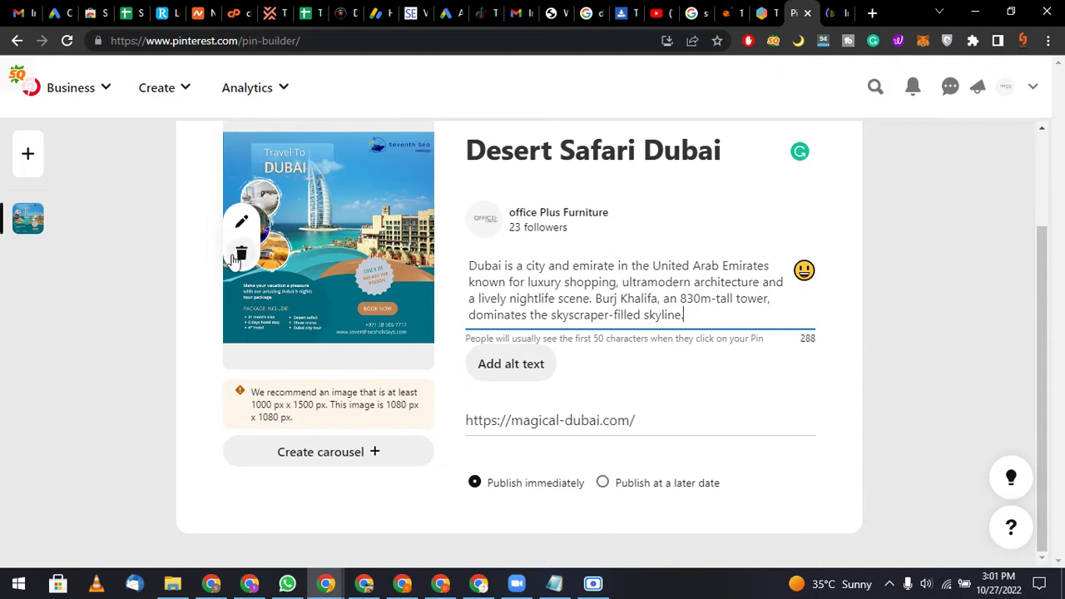
scroll(449, 415, "up", 2)
scroll(641, 489, "down", 1)
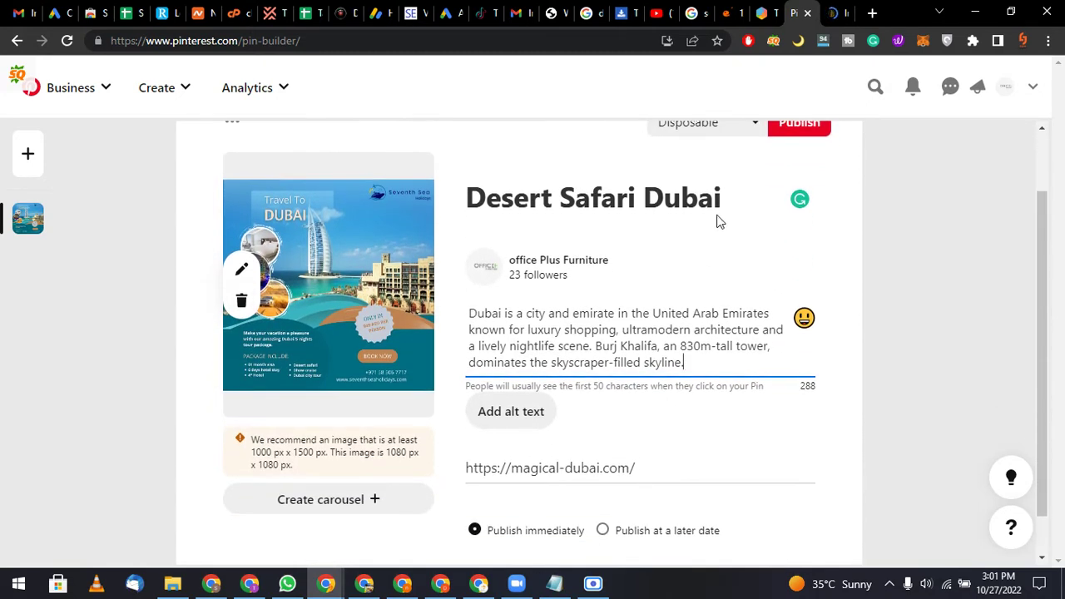
left_click_drag(730, 184, 464, 180)
left_click(1007, 233)
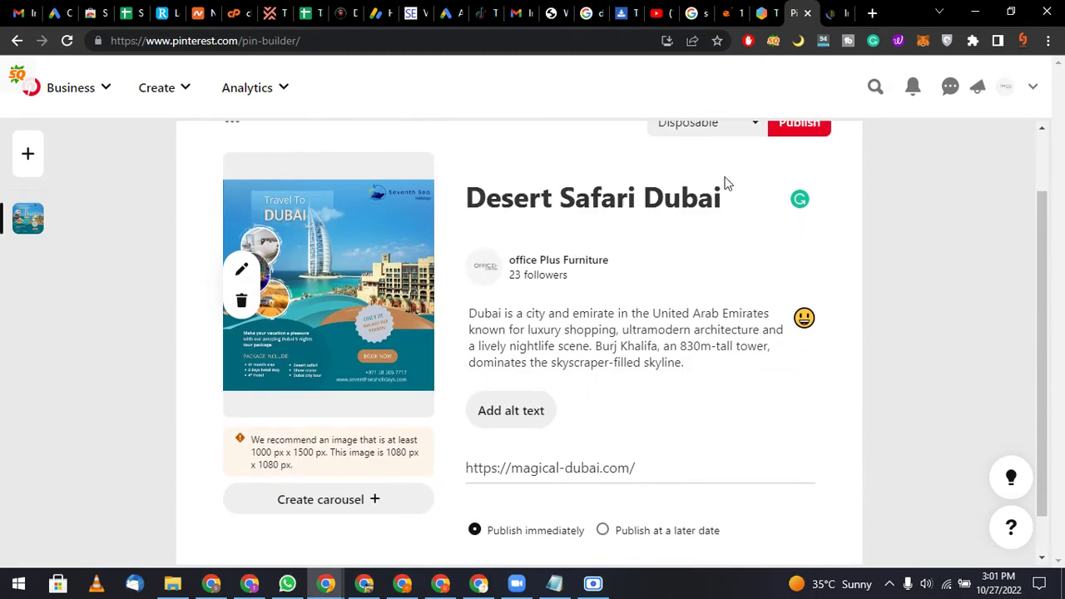
Create a new, non-secret board named "desert safari" for the Pin
scroll(722, 230, "up", 1)
left_click(743, 206)
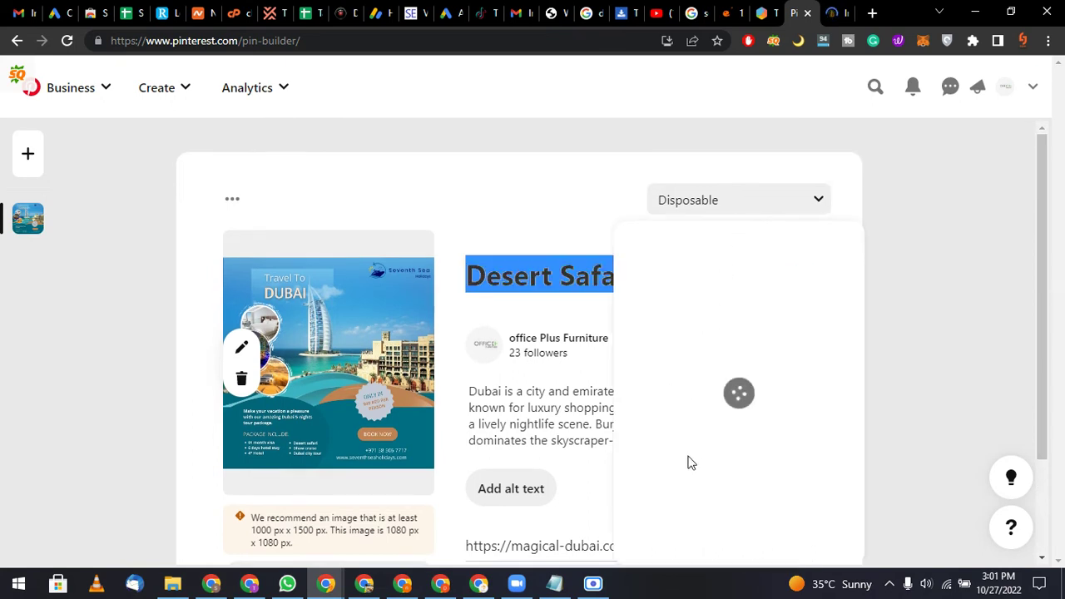
scroll(687, 461, "down", 2)
left_click(712, 439)
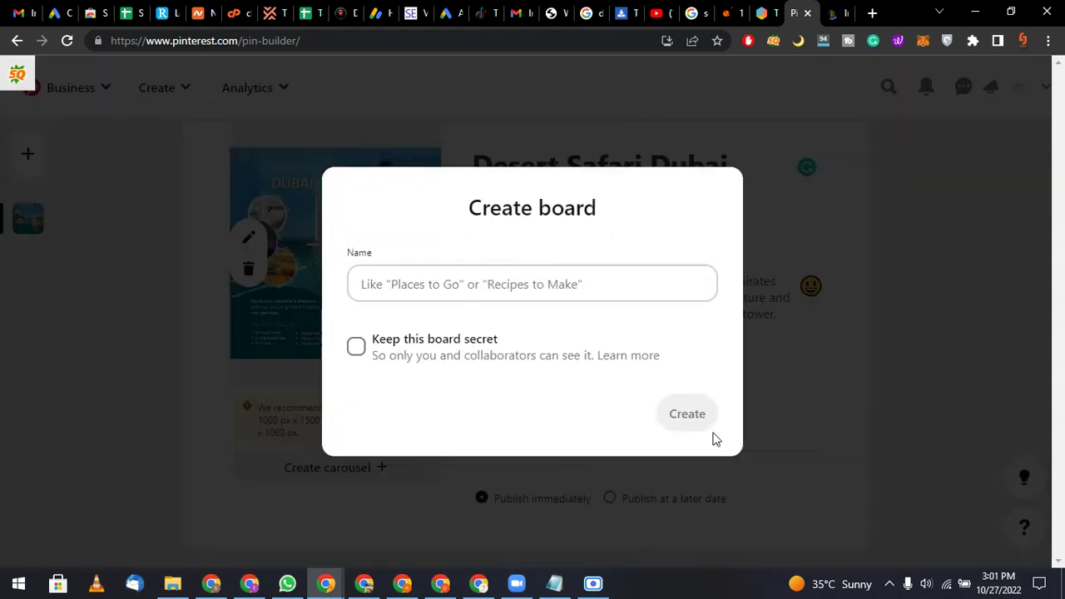
type("dese")
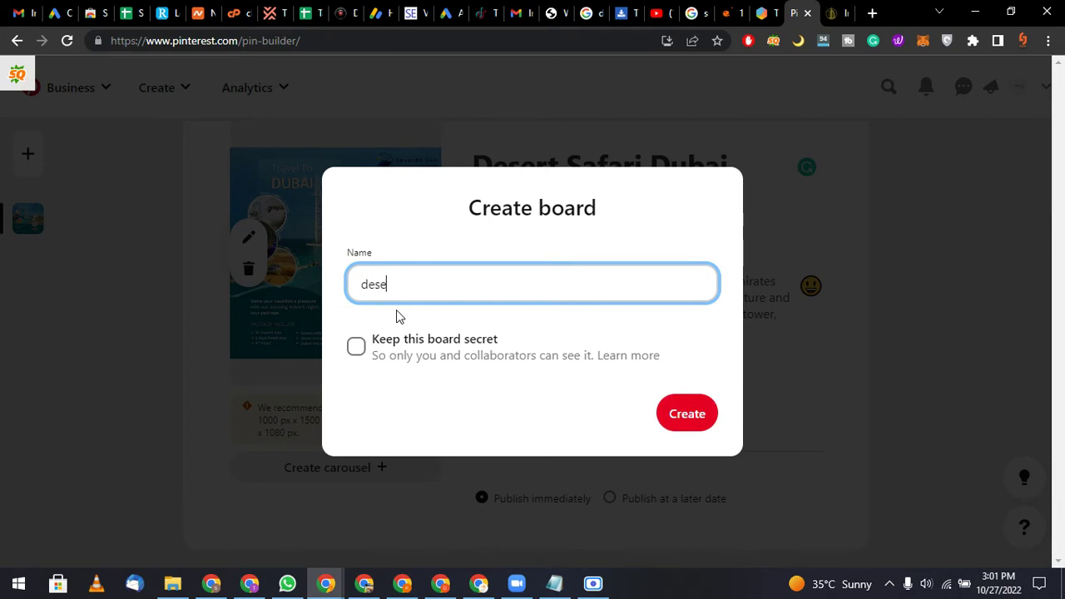
type("rt safari")
left_click(684, 412)
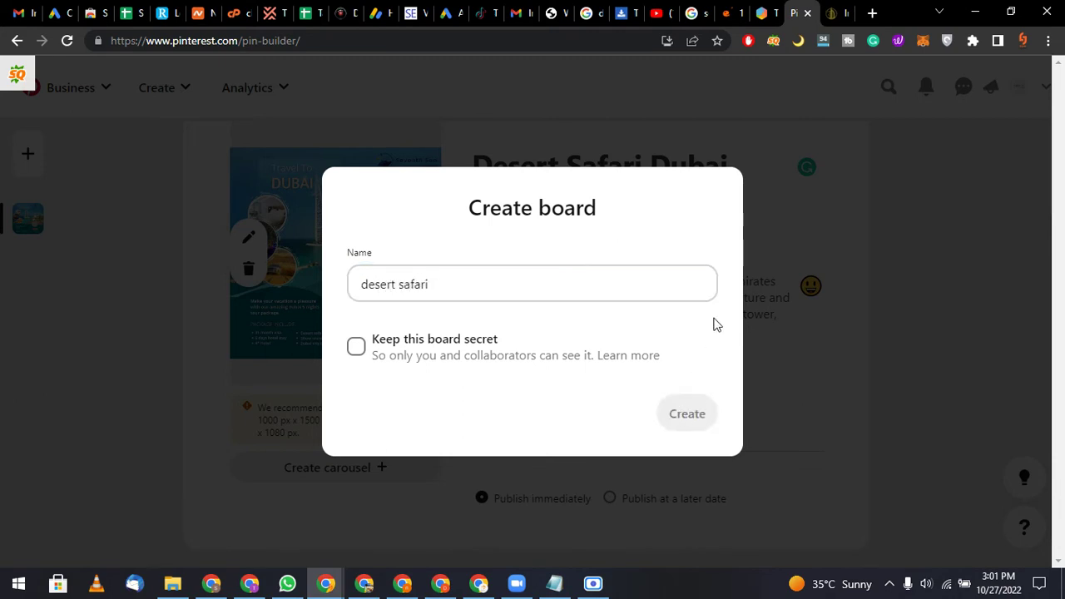
Publish the Pin to the desert safari board and open the published Pin
scroll(834, 196, "up", 2)
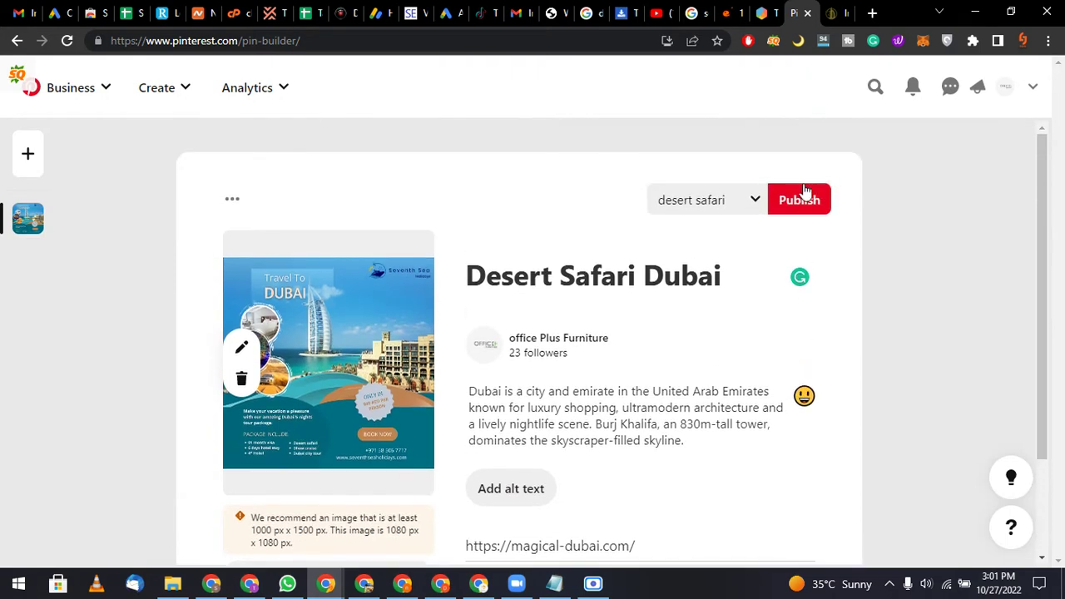
left_click(799, 200)
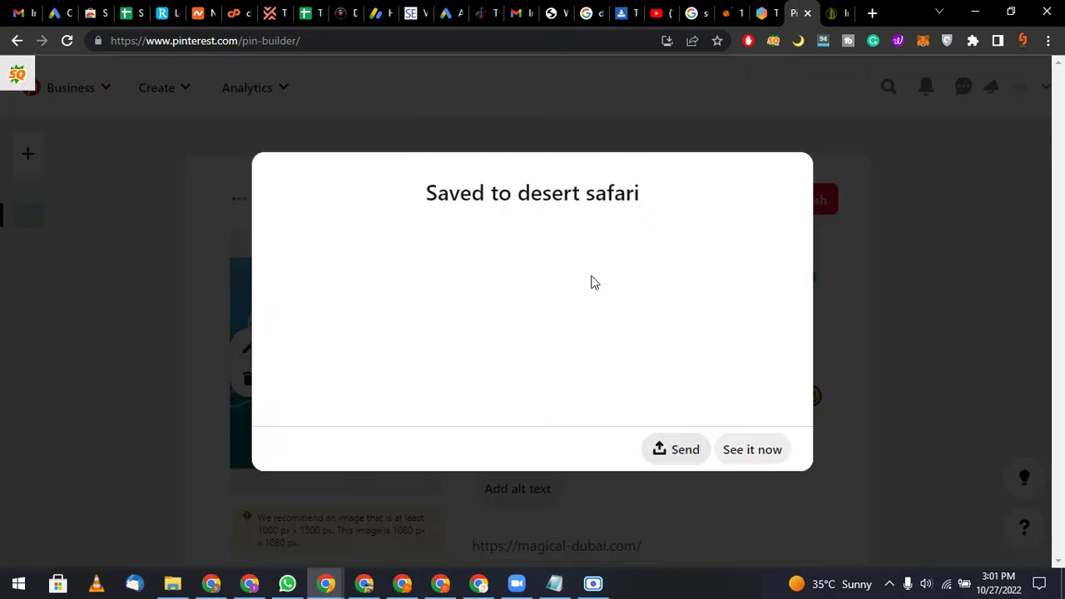
left_click(736, 467)
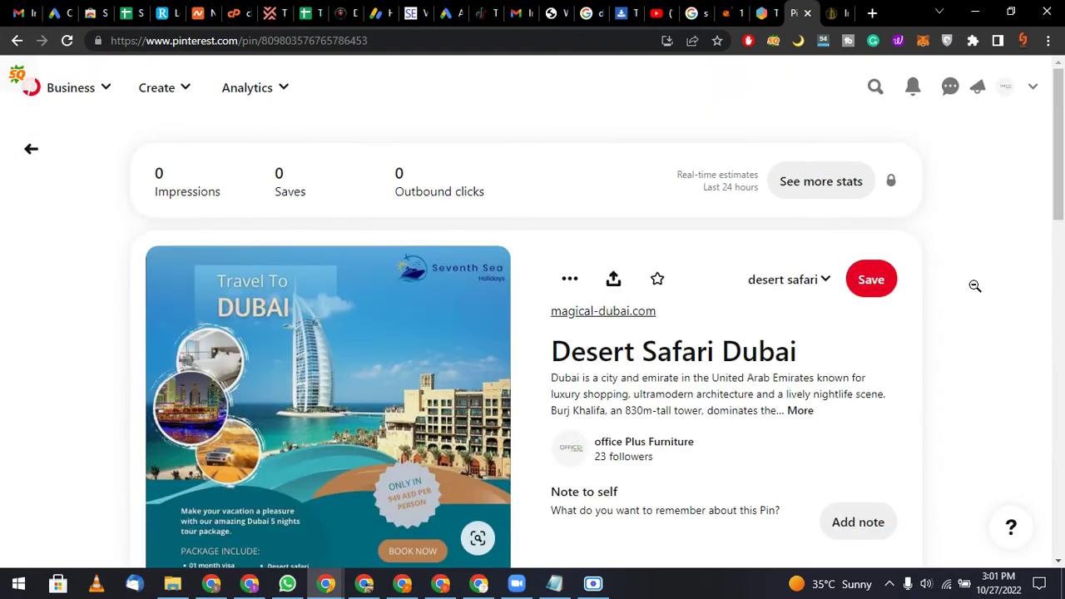
Find Pocket in the Brandwatch article on social bookmarking websites, search Google for it and open the Pocket site
left_click(766, 12)
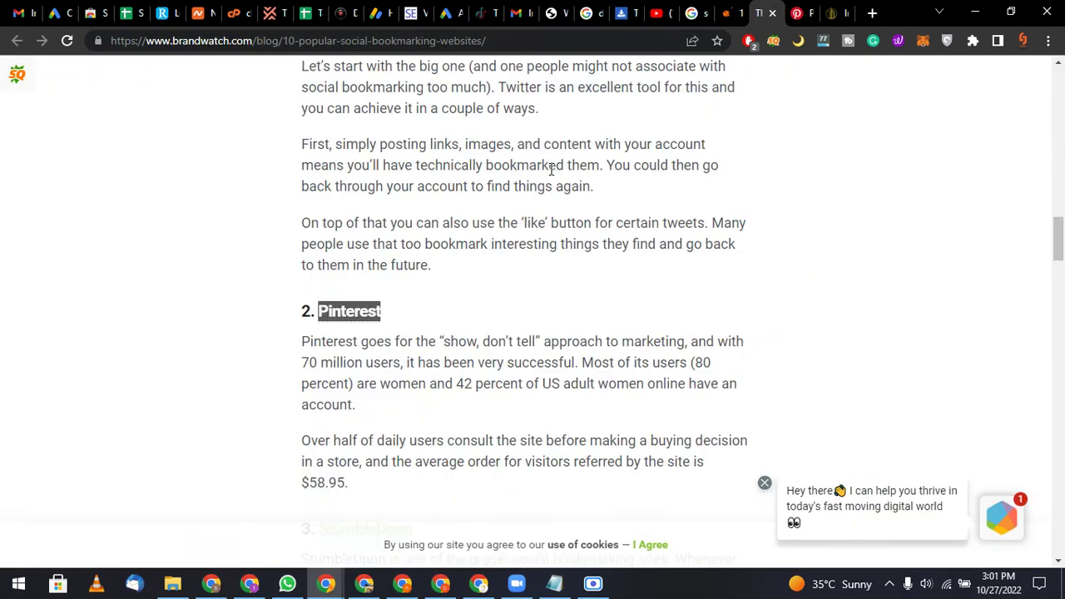
scroll(551, 169, "down", 9)
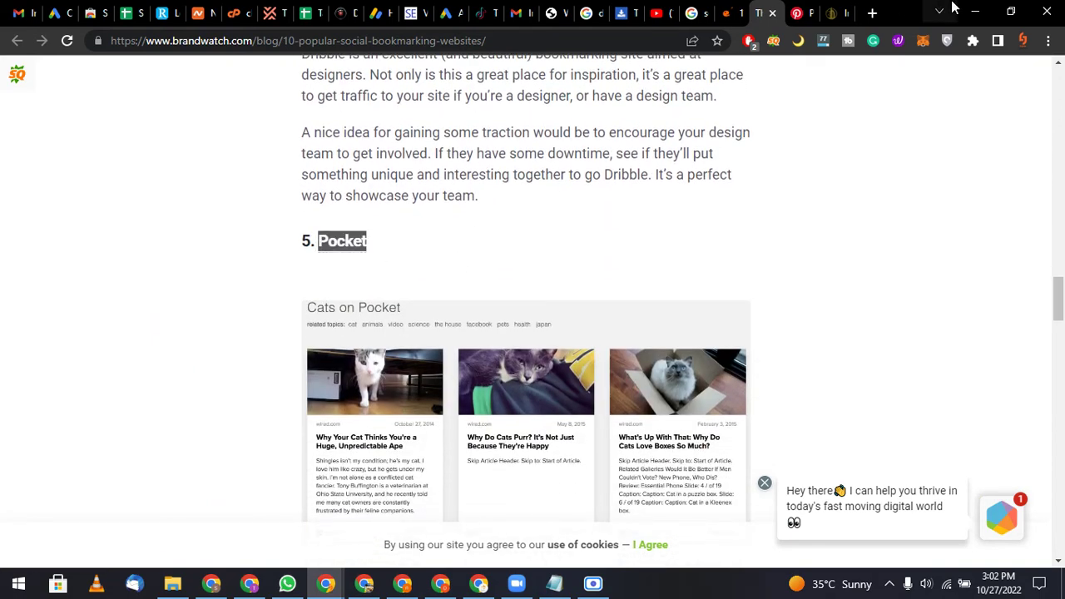
left_click(832, 12)
left_click(579, 40)
type("Pocket")
key("Return")
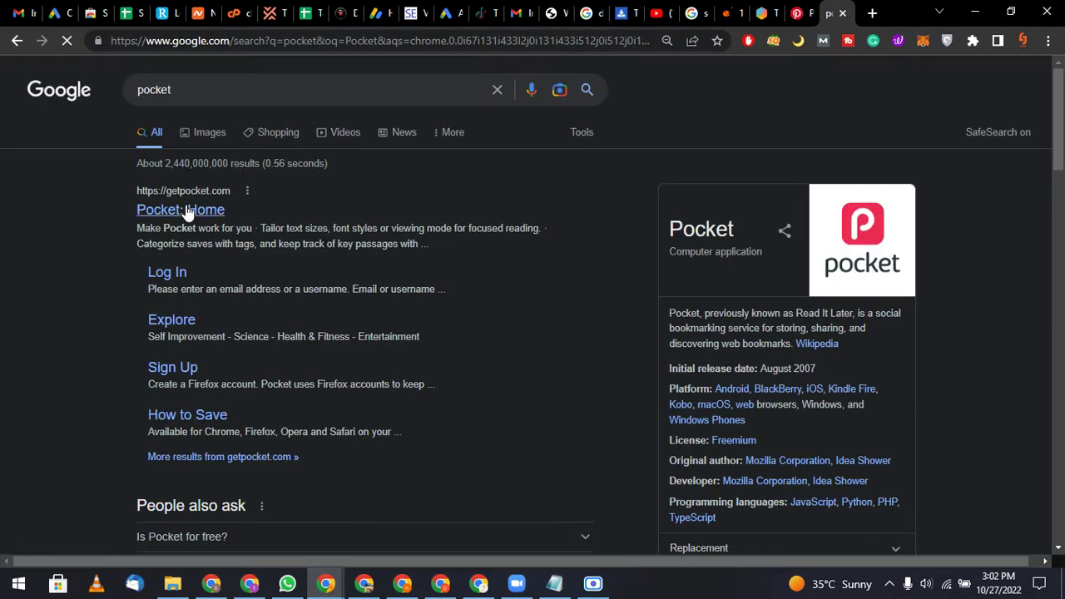
left_click(188, 213)
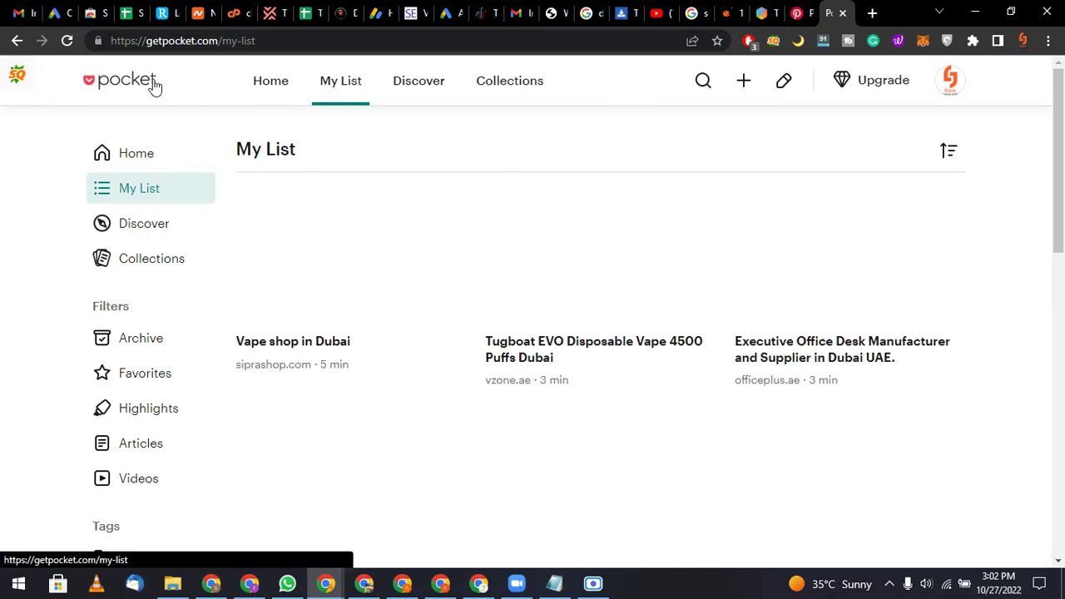
left_click(745, 87)
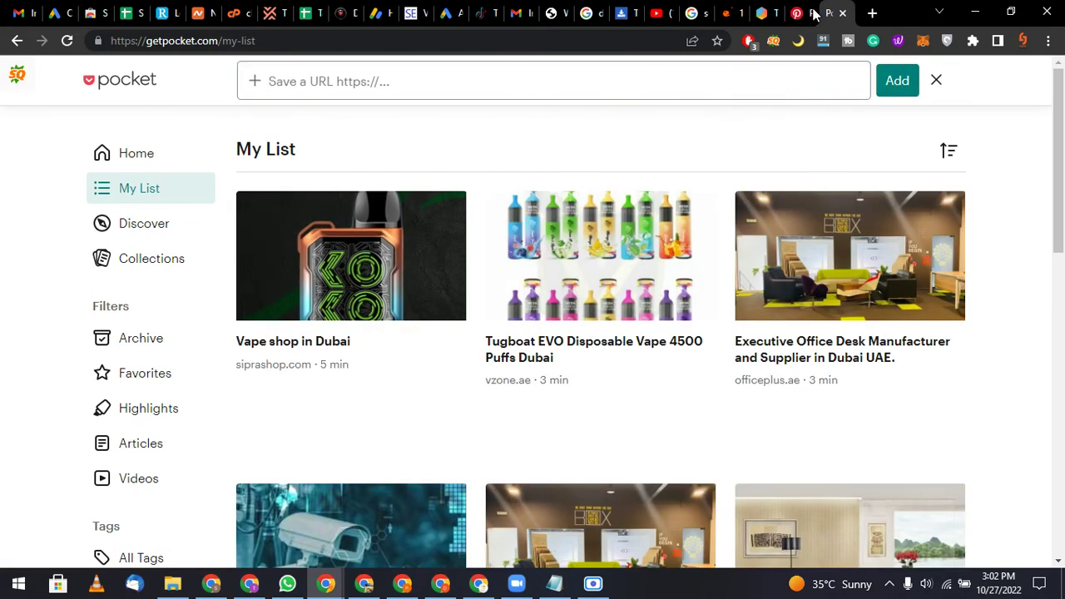
type("Pocket")
key("ctrl+a")
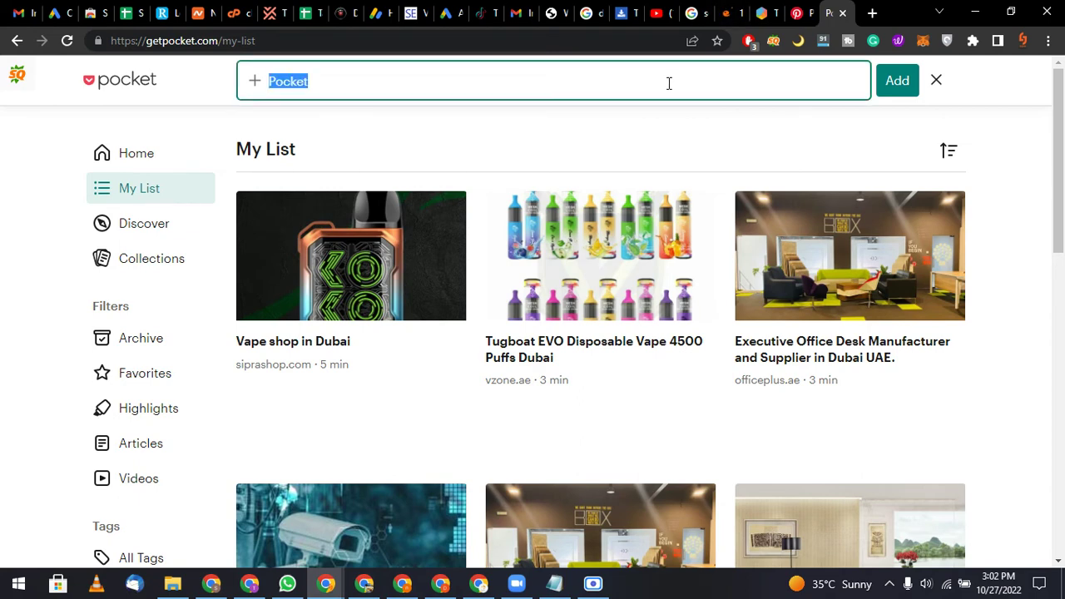
type("mag")
type("ht")
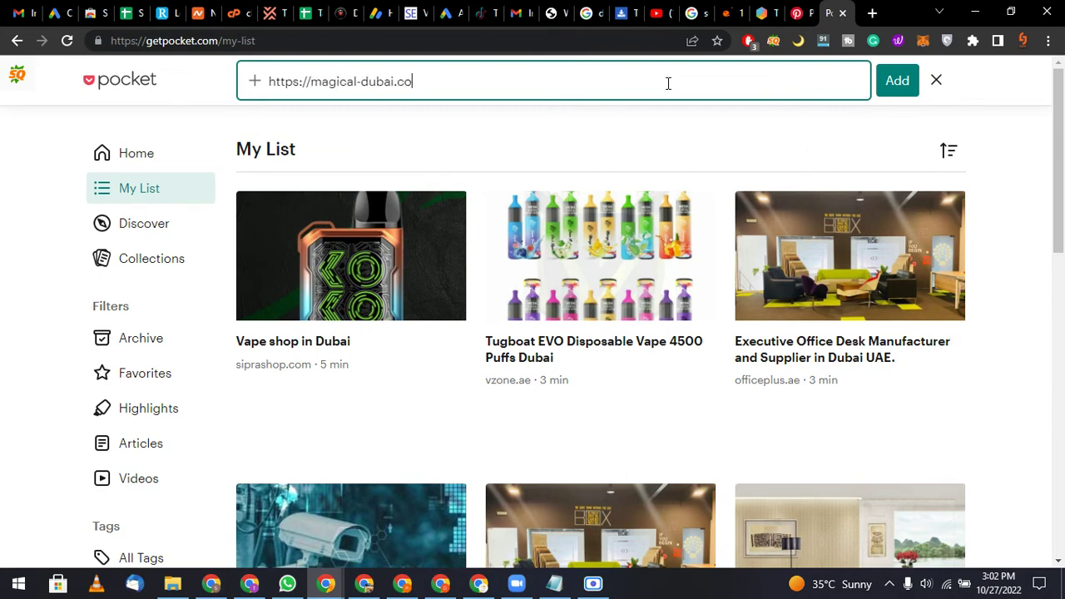
type("m")
key("Return")
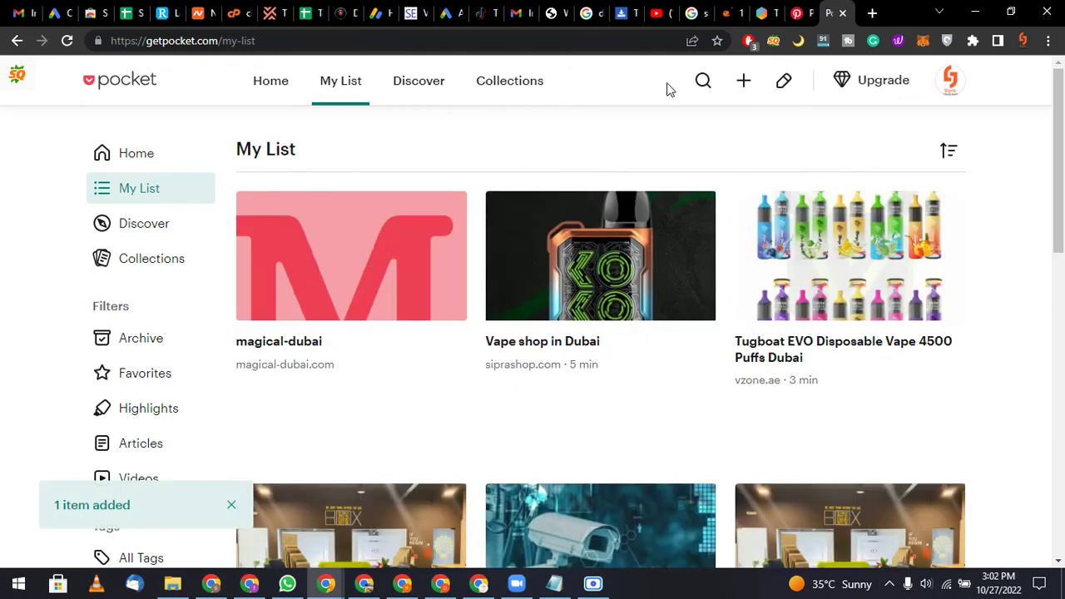
left_click(291, 255)
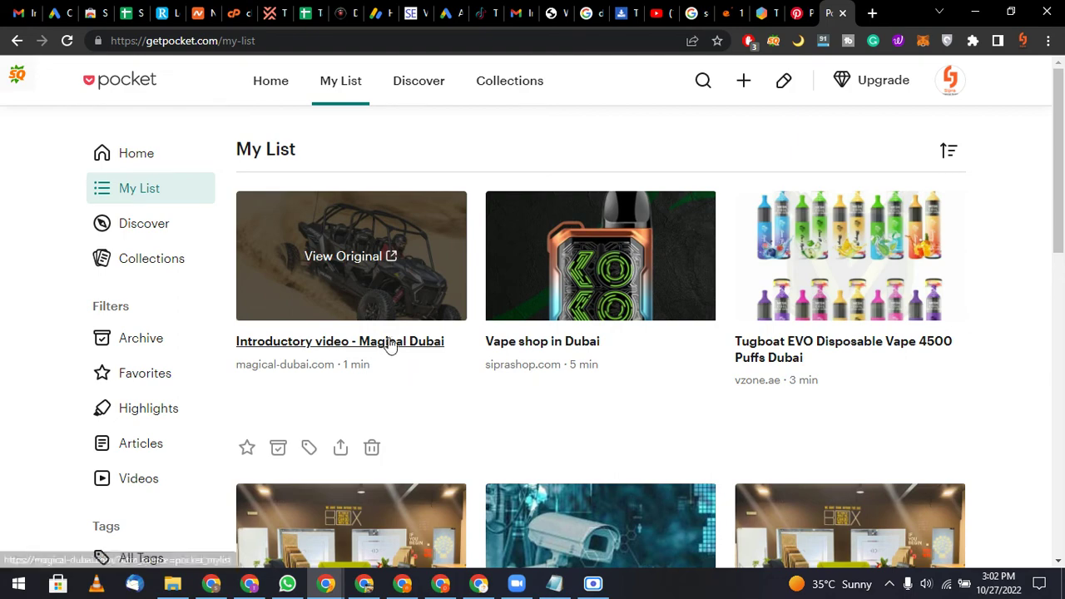
scroll(371, 338, "down", 3)
scroll(370, 338, "up", 3)
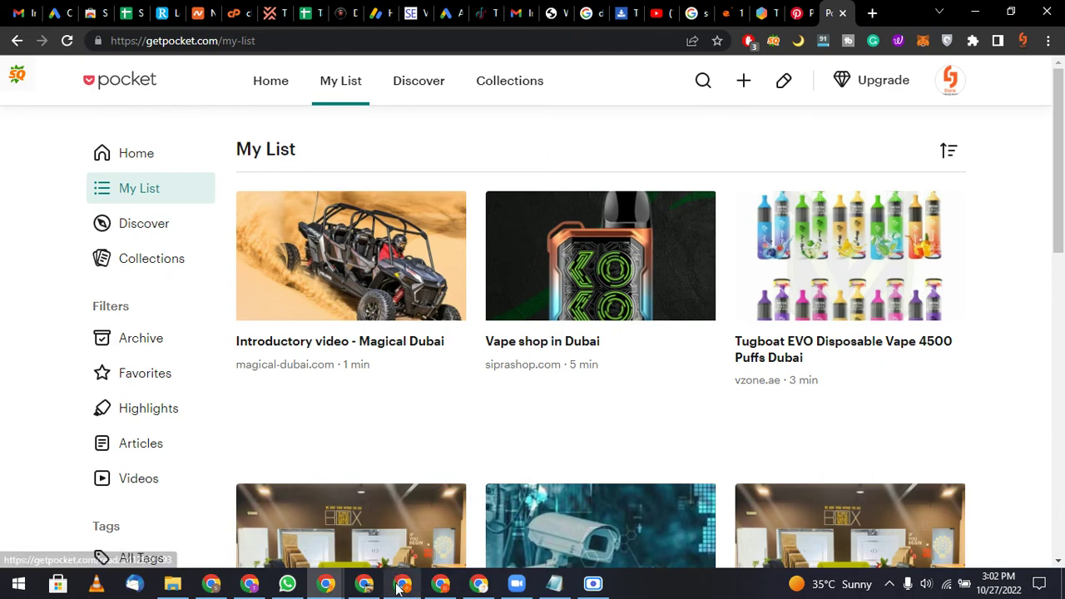
mouse_move(398, 588)
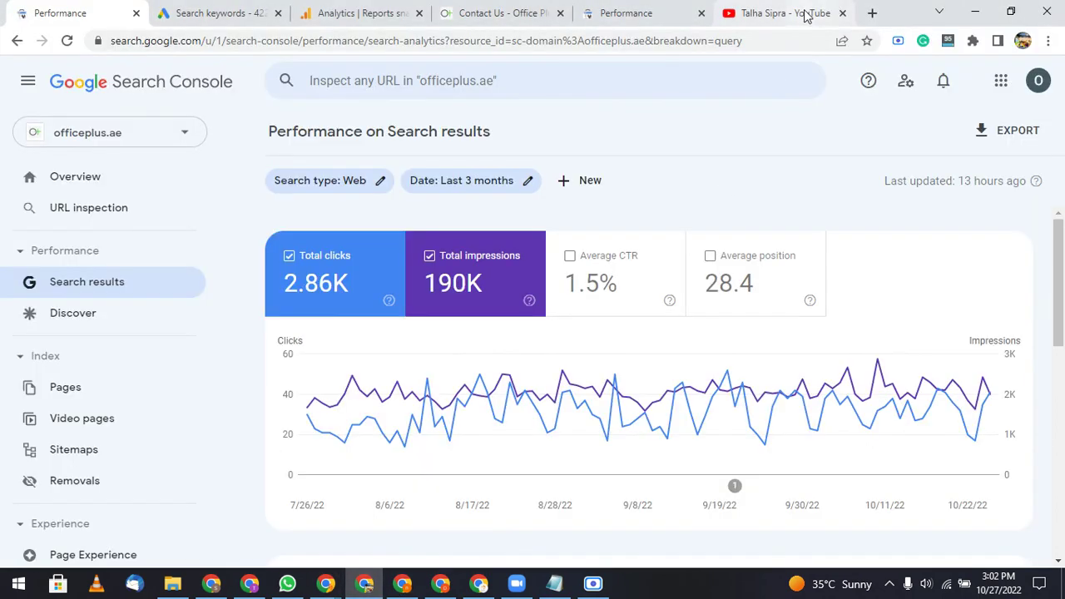
left_click(896, 44)
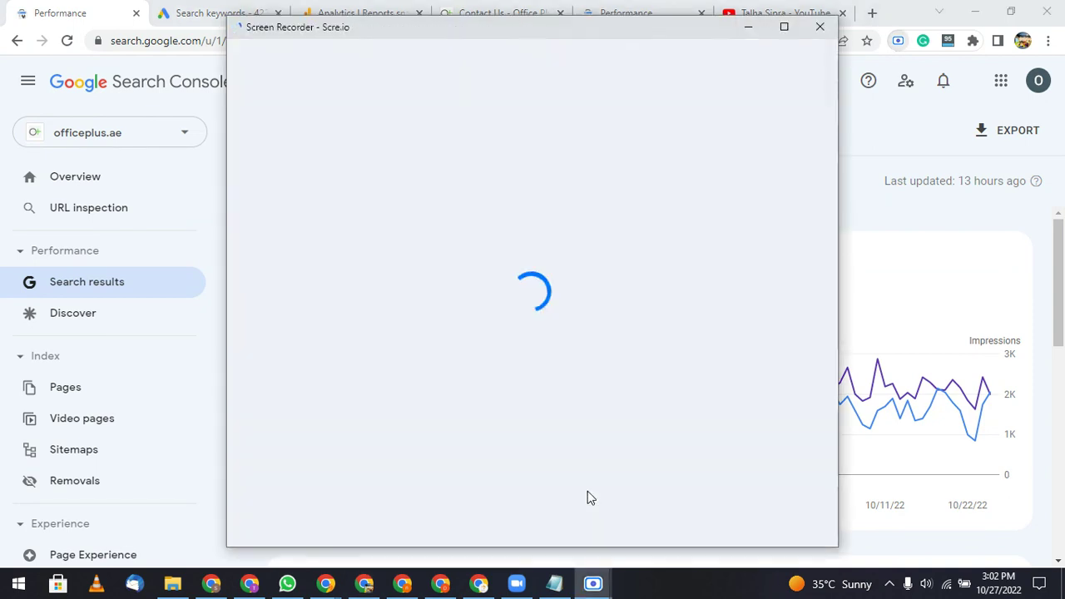
mouse_move(592, 582)
left_click(573, 547)
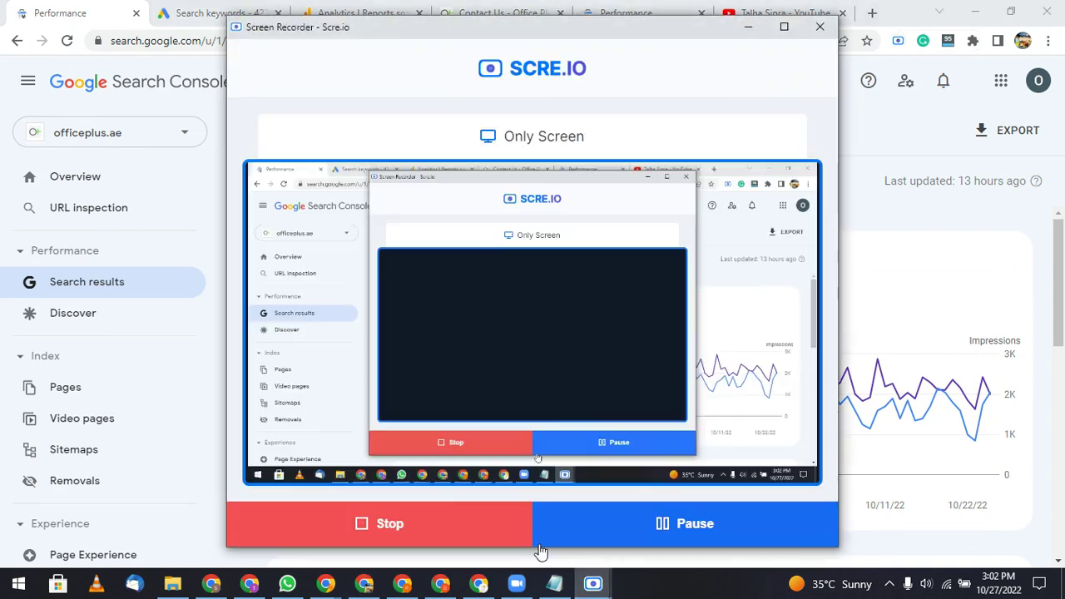